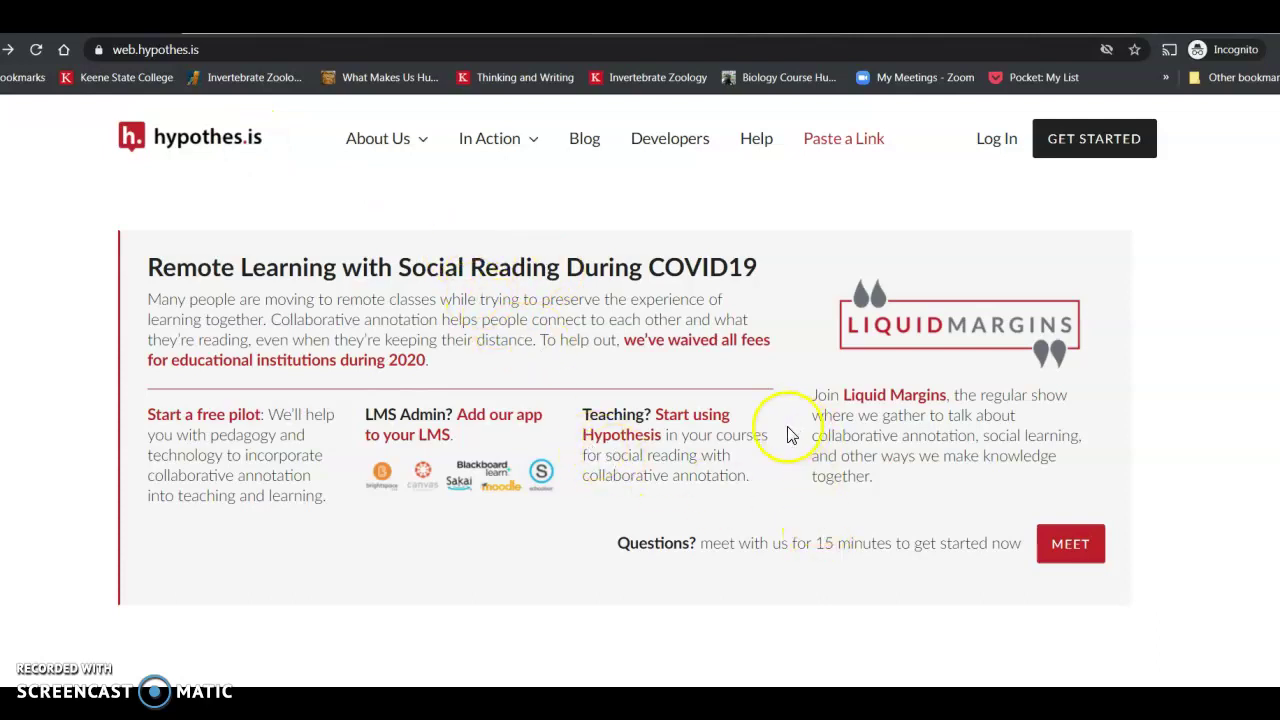
Step: Scroll through the Get started steps: create a free account, add the browser extension, start annotating
scroll(725, 531, down, 4)
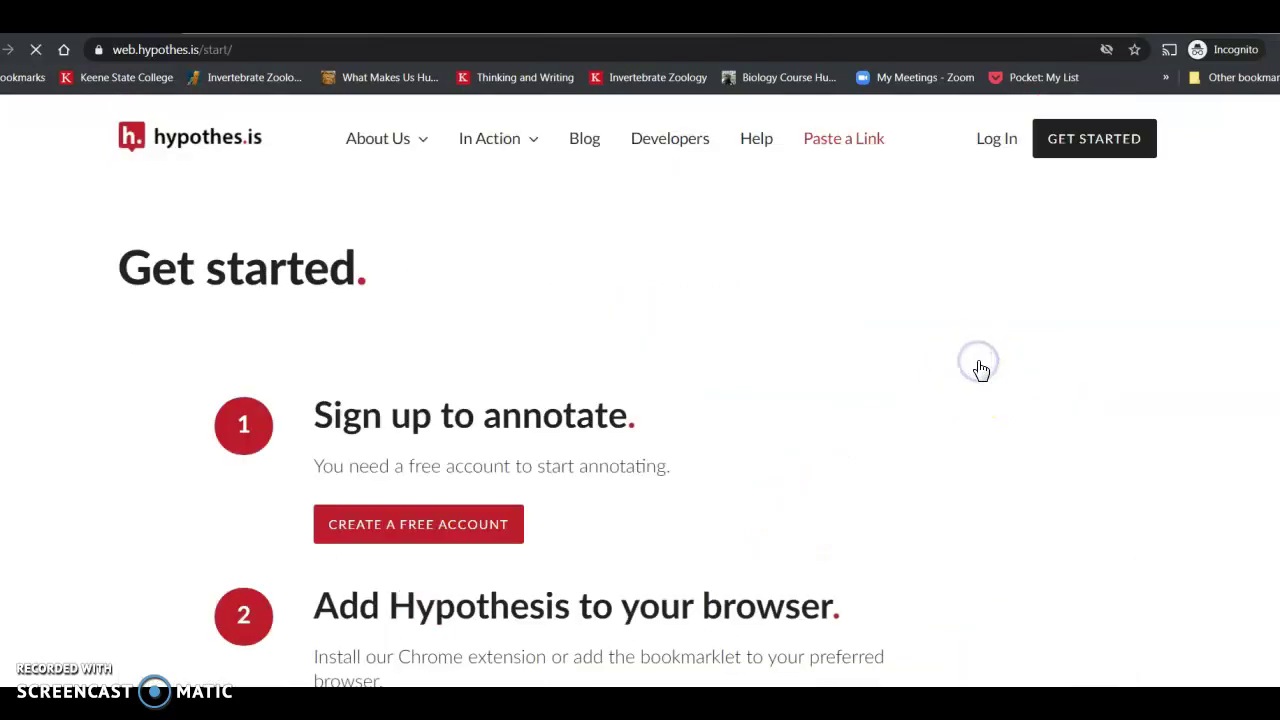
scroll(803, 407, down, 2)
scroll(803, 407, up, 1)
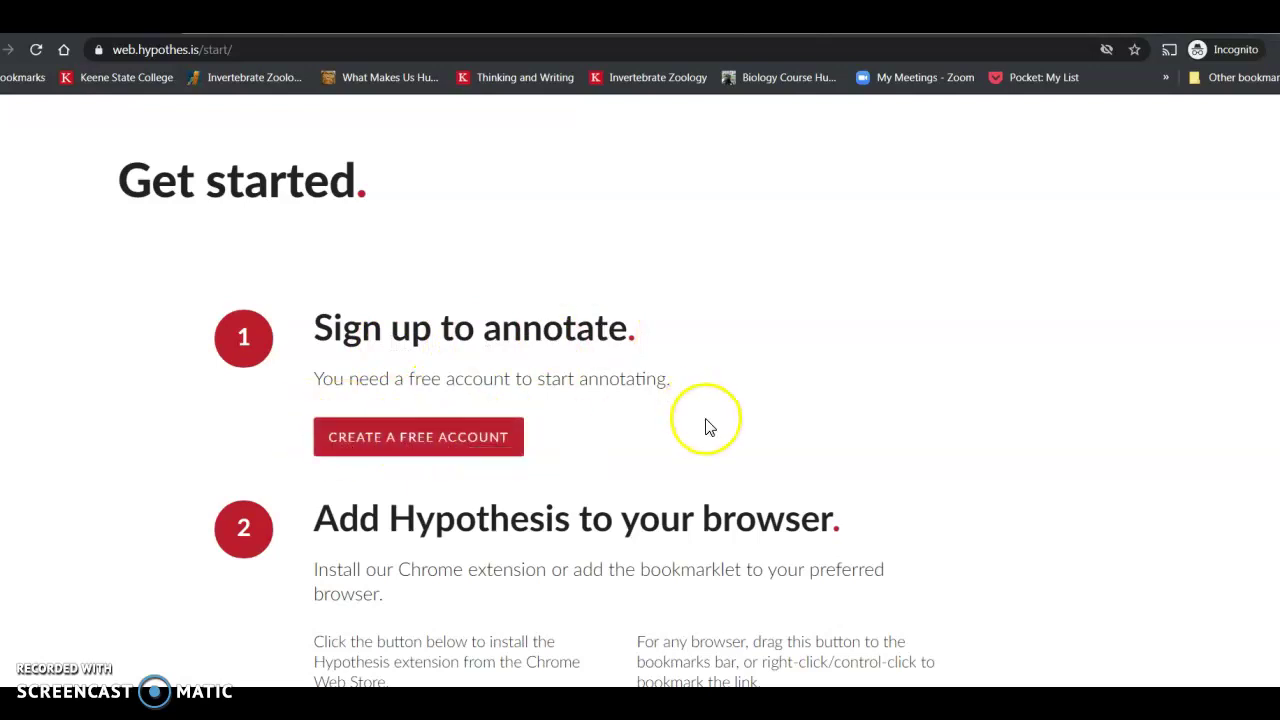
scroll(706, 425, down, 2)
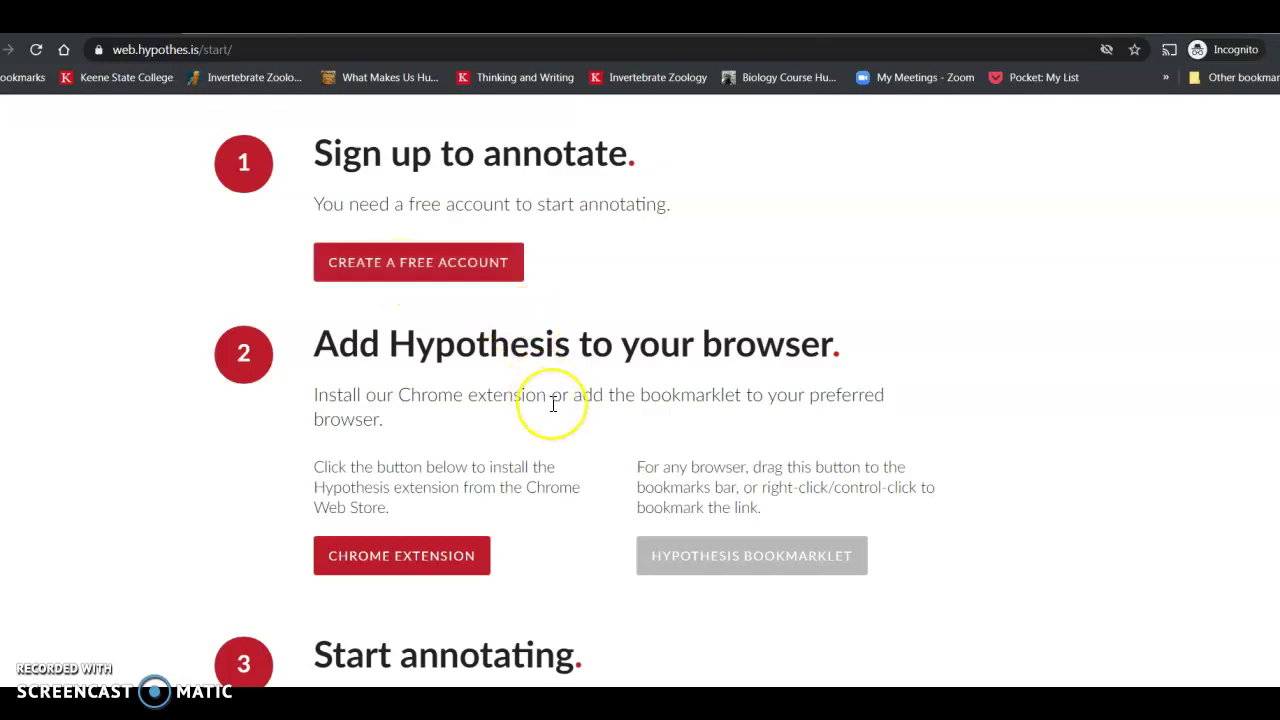
scroll(553, 403, down, 2)
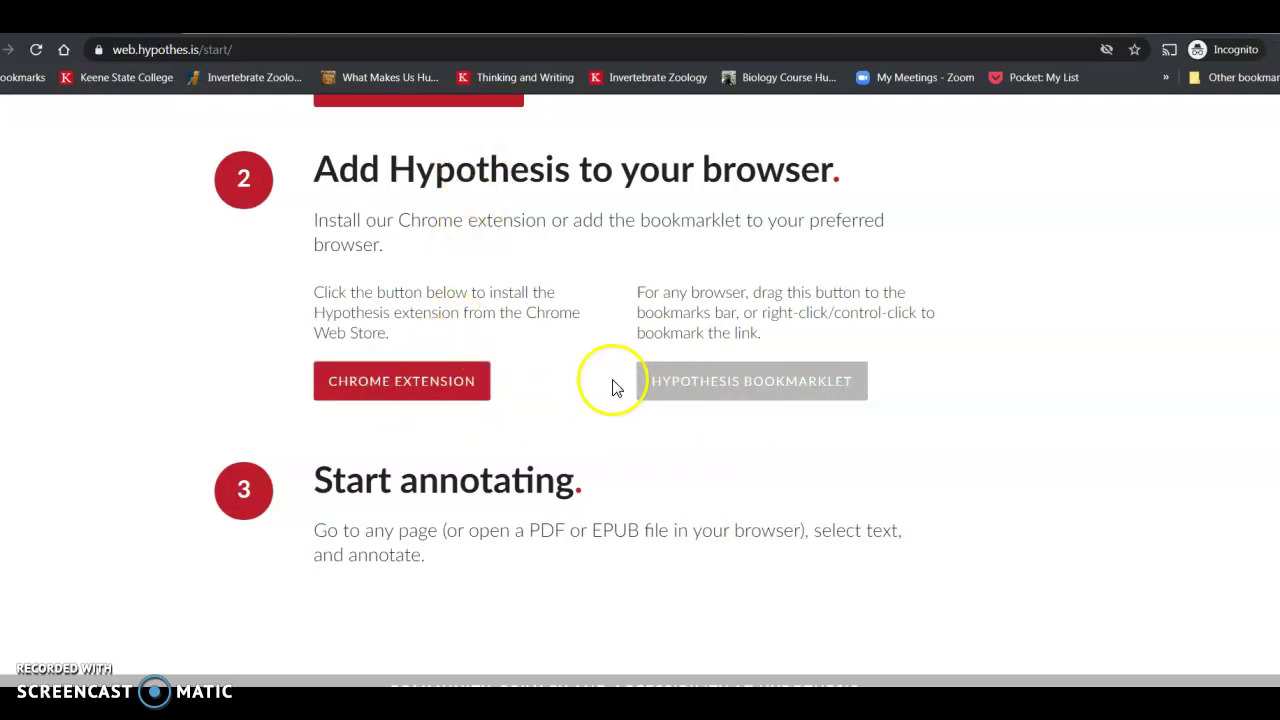
scroll(510, 380, up, 2)
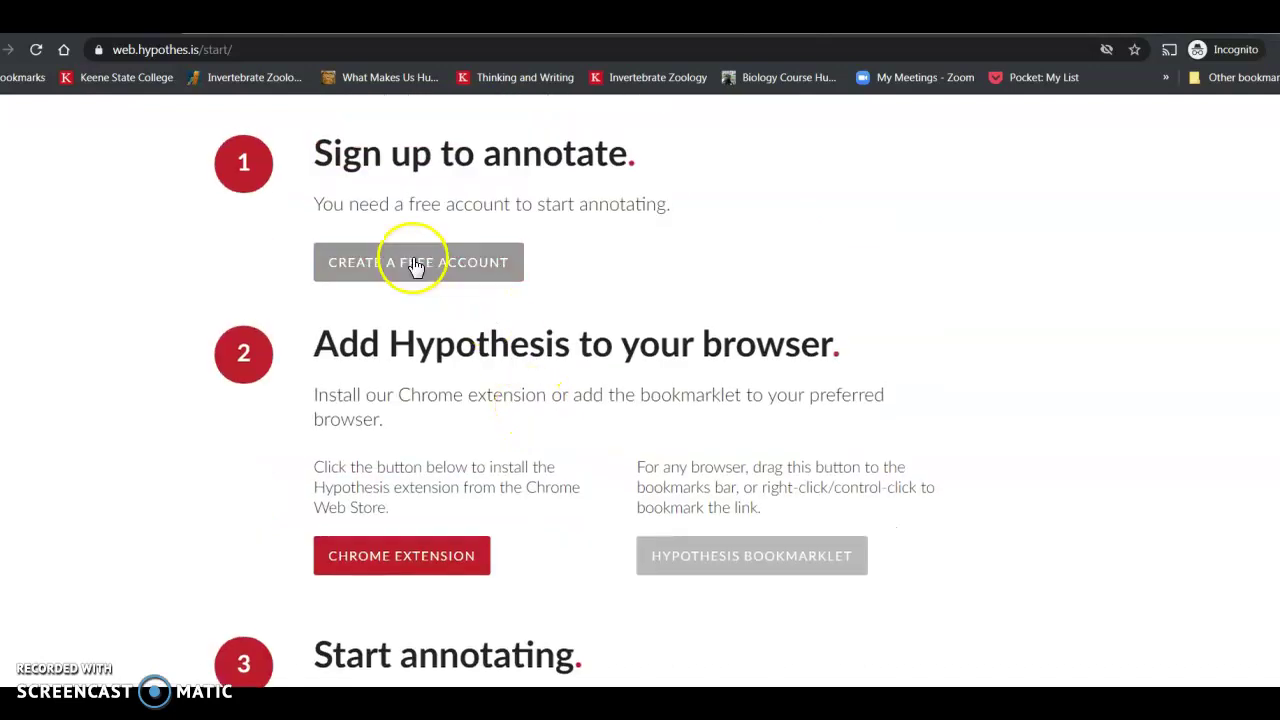
scroll(470, 330, down, 1)
scroll(520, 455, down, 1)
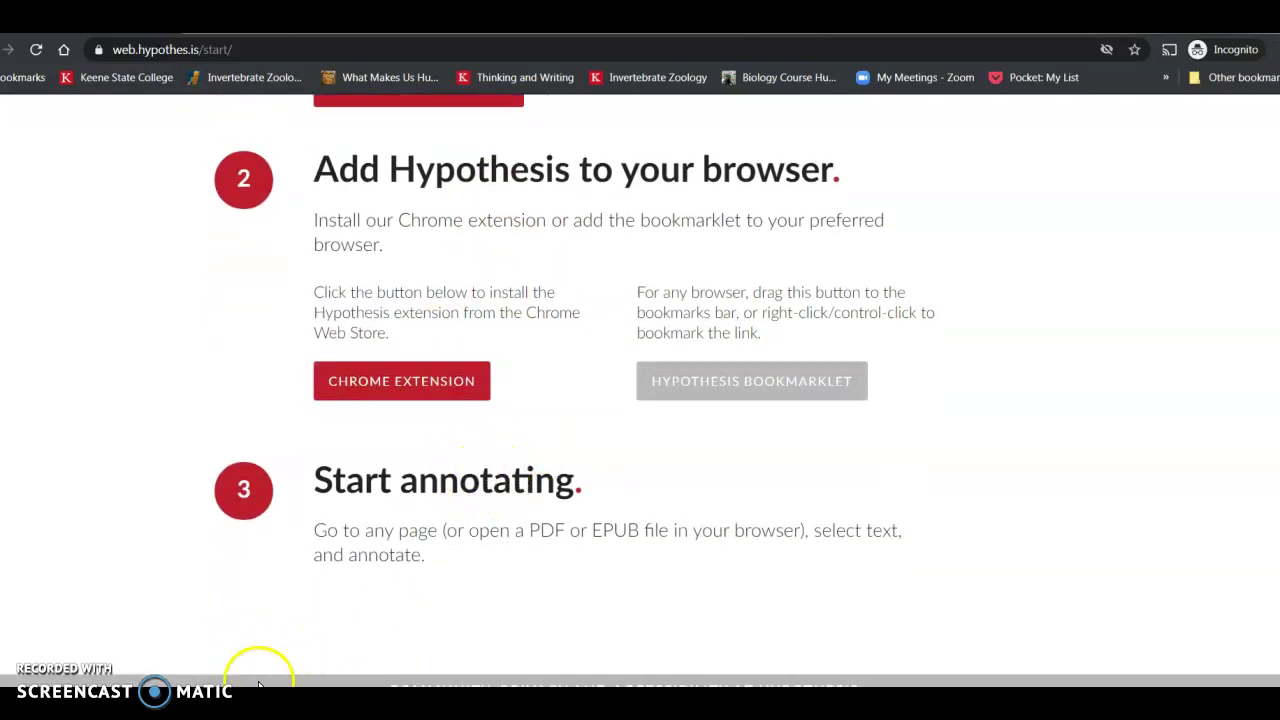
Step: Switch to the Cognitive Bias article, activate the Hypothesis extension, then close it to return to the schedule
mouse_move(183, 700)
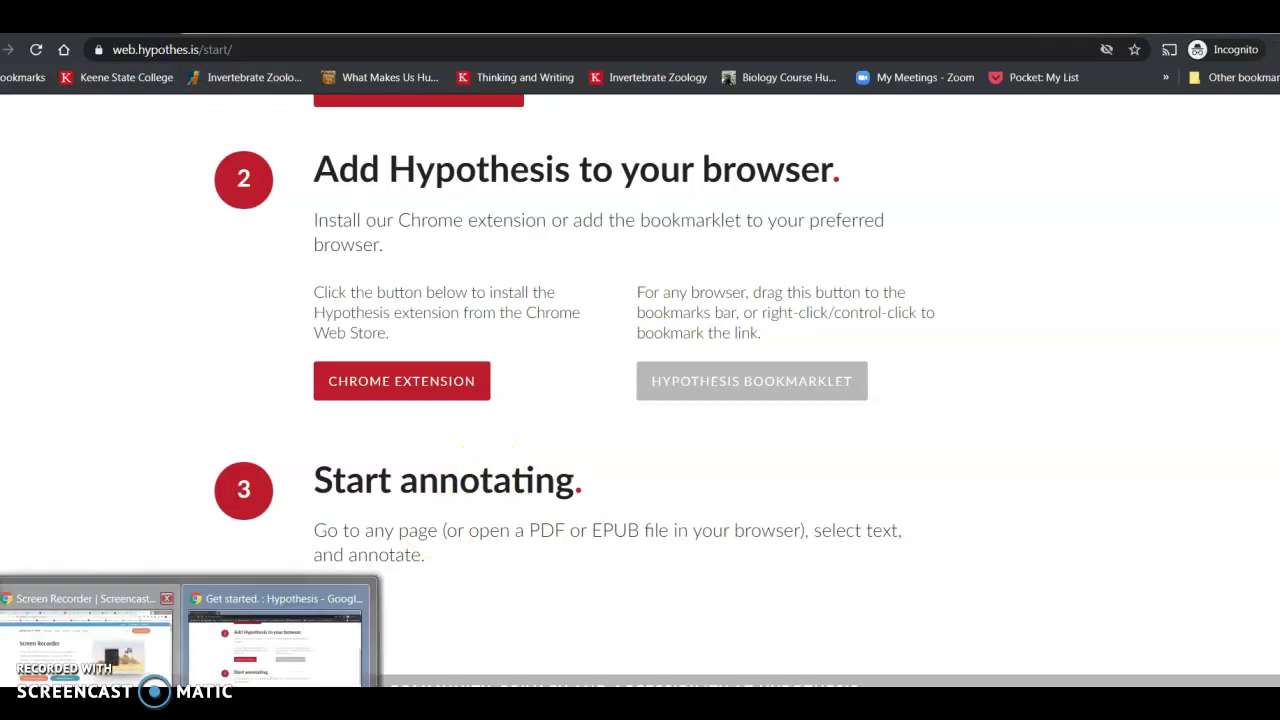
click(145, 668)
click(965, 34)
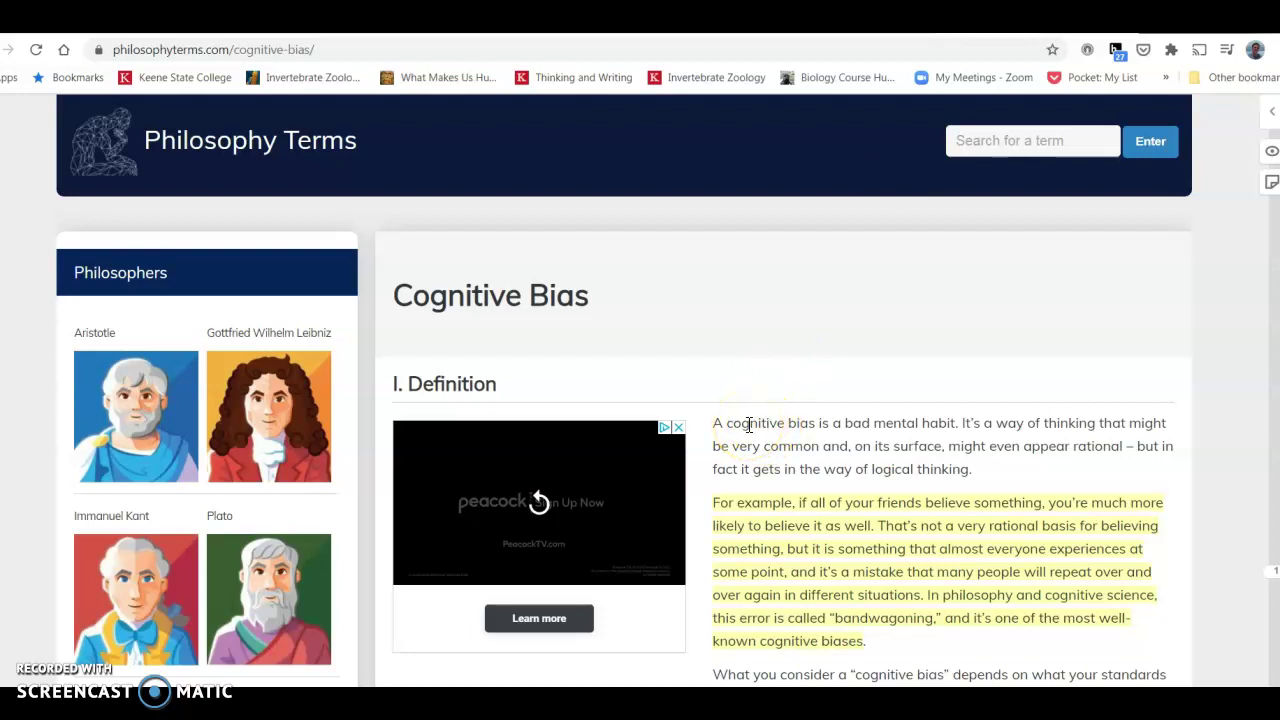
click(1117, 52)
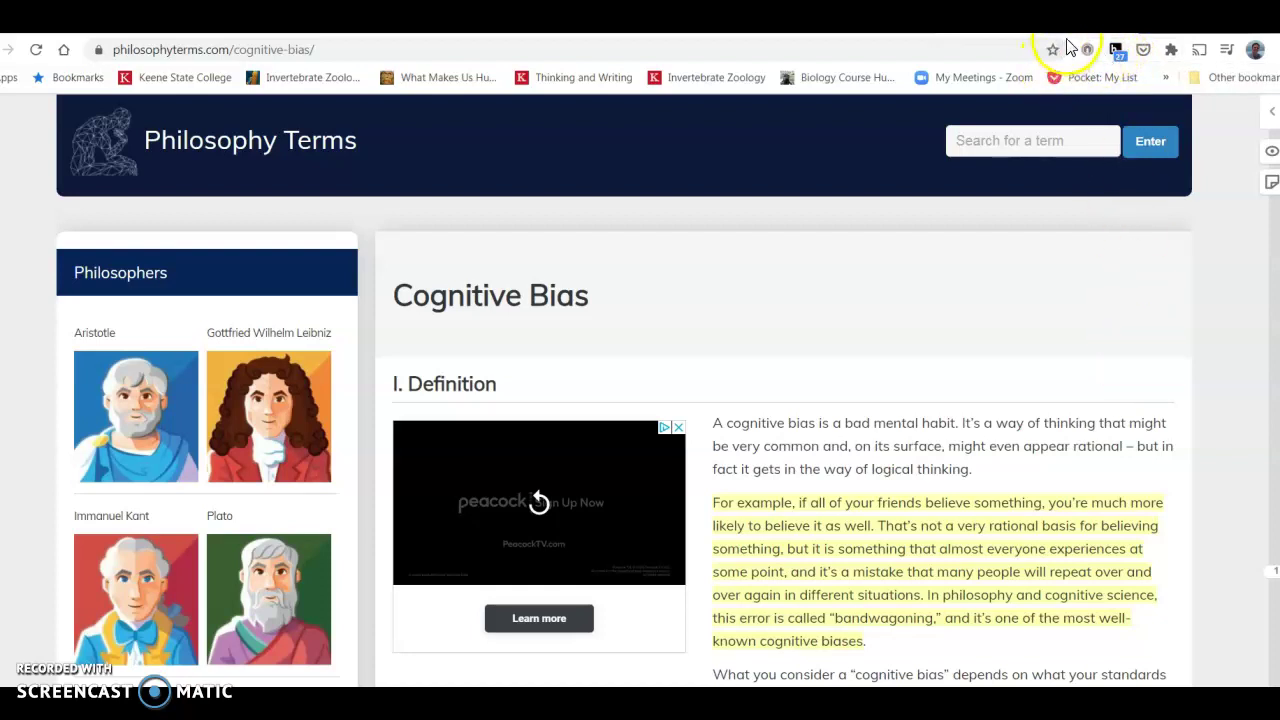
key(ctrl+w)
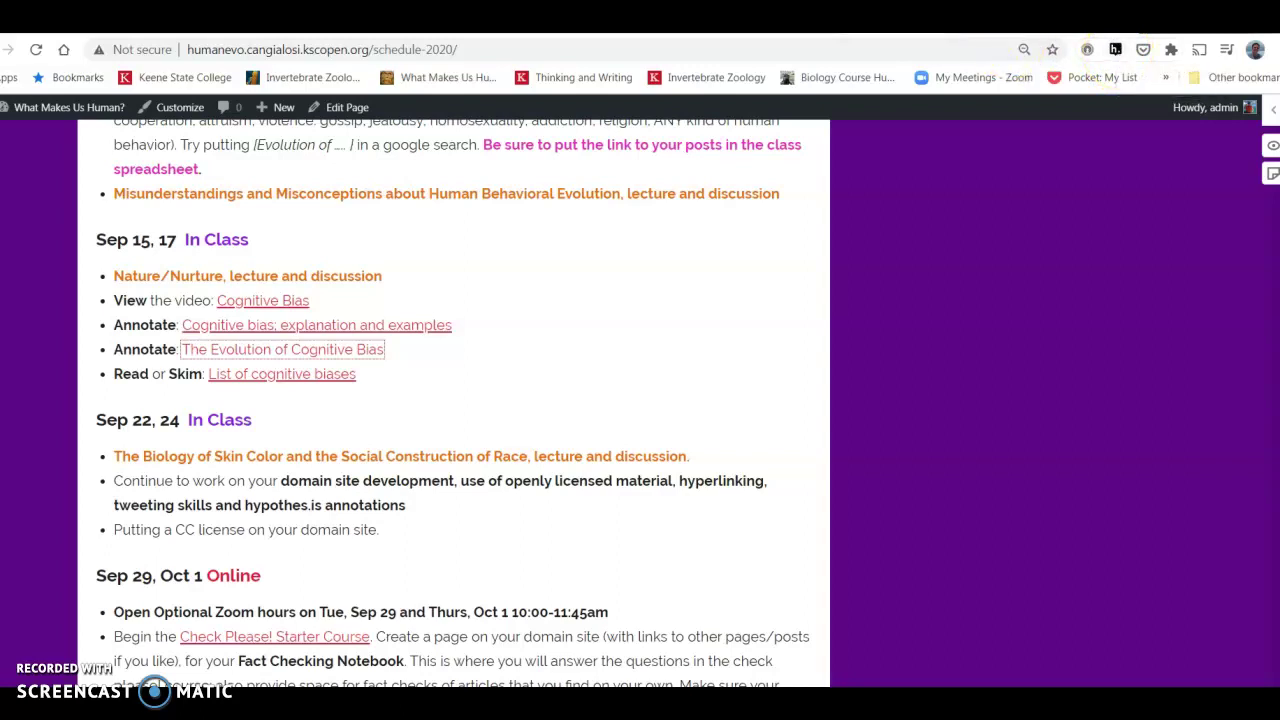
Step: Toggle Hypothesis off and back on for the course schedule page
click(1116, 50)
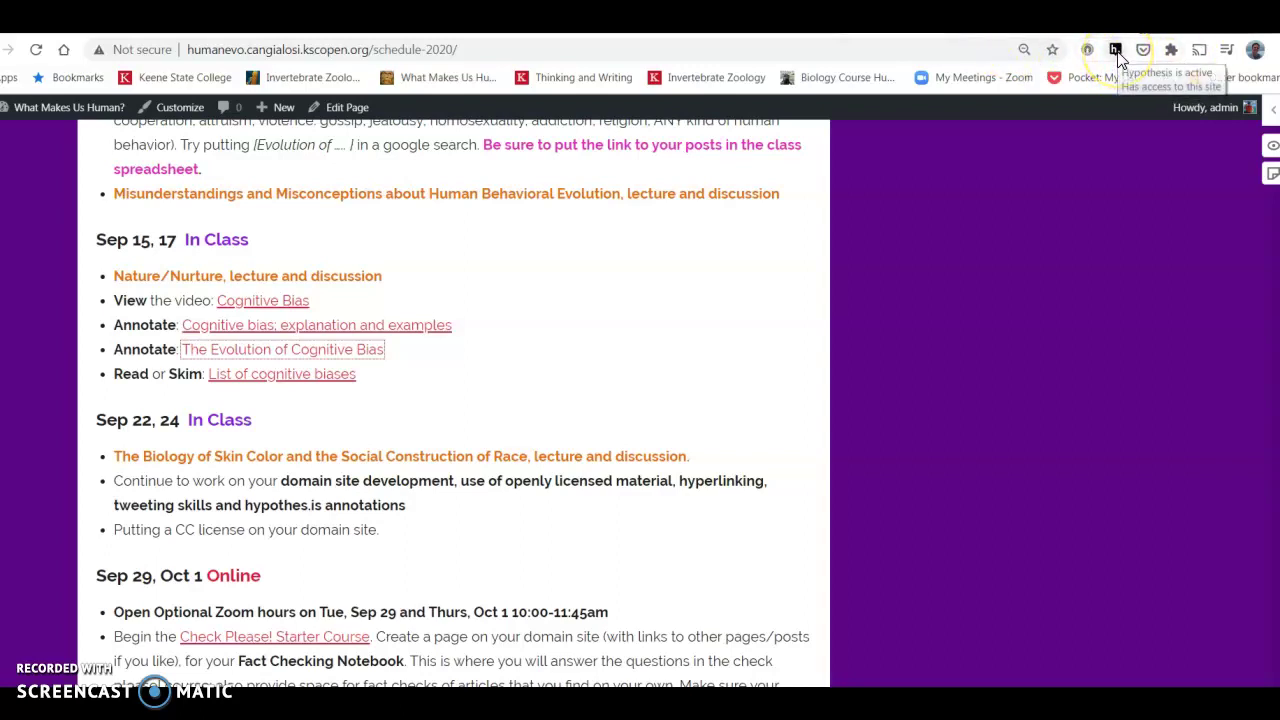
click(1117, 51)
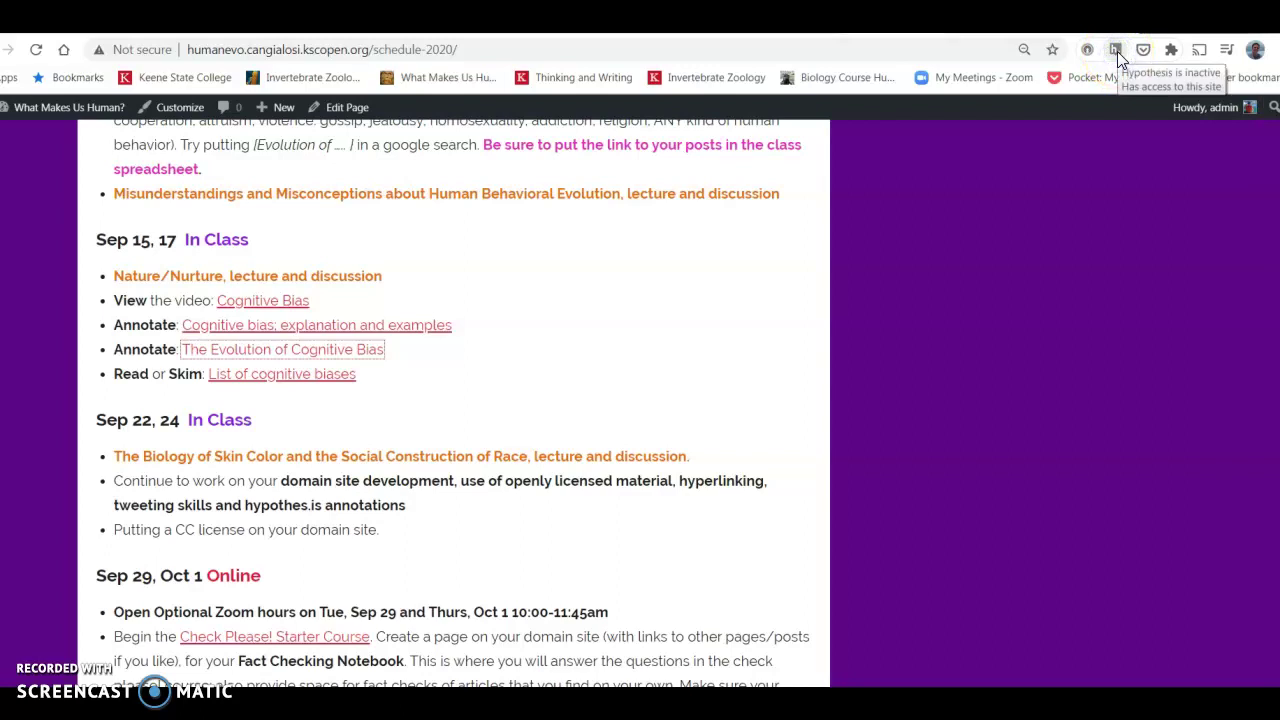
click(1117, 51)
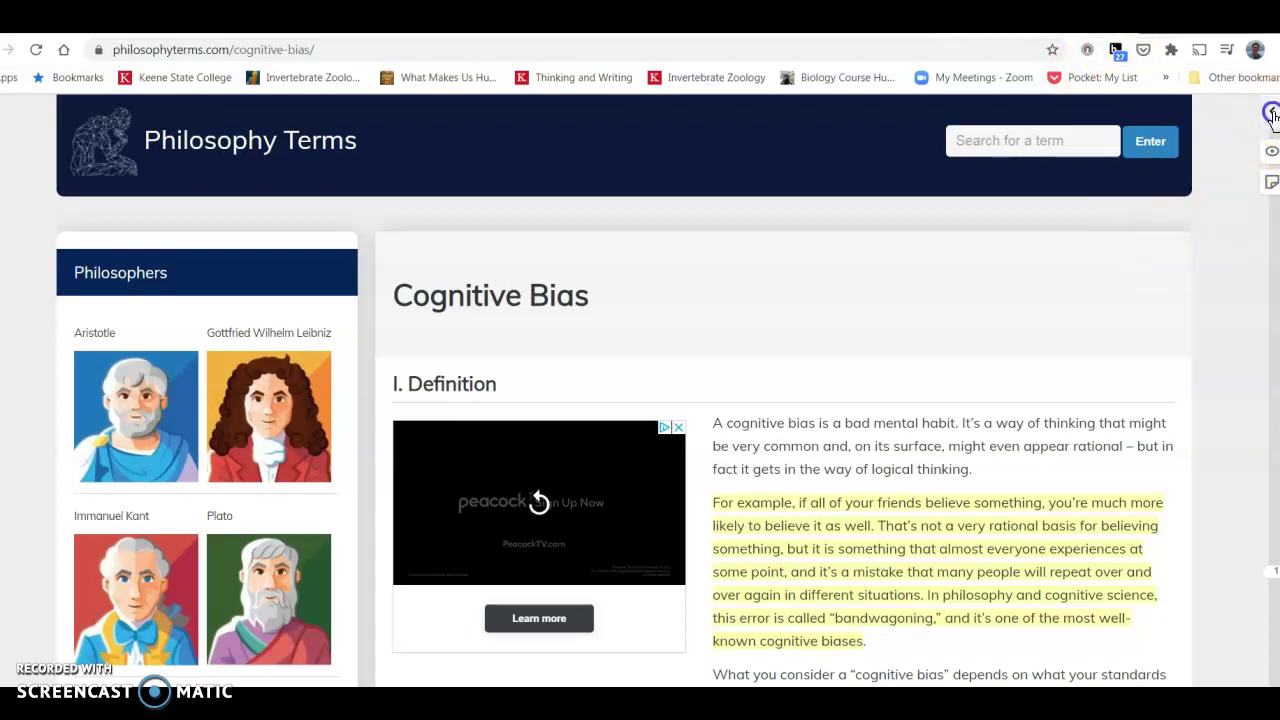
Step: Open the annotation sidebar on the Cognitive Bias article and browse its public annotations
click(1271, 113)
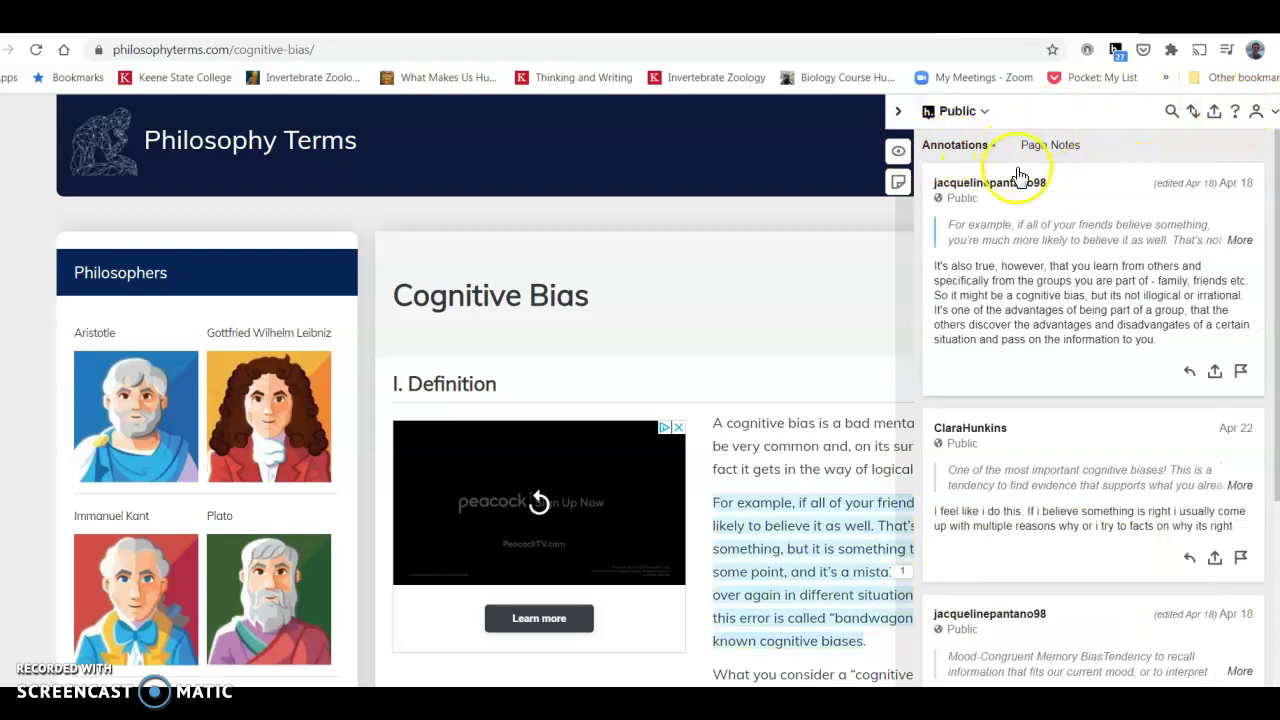
scroll(1057, 437, down, 2)
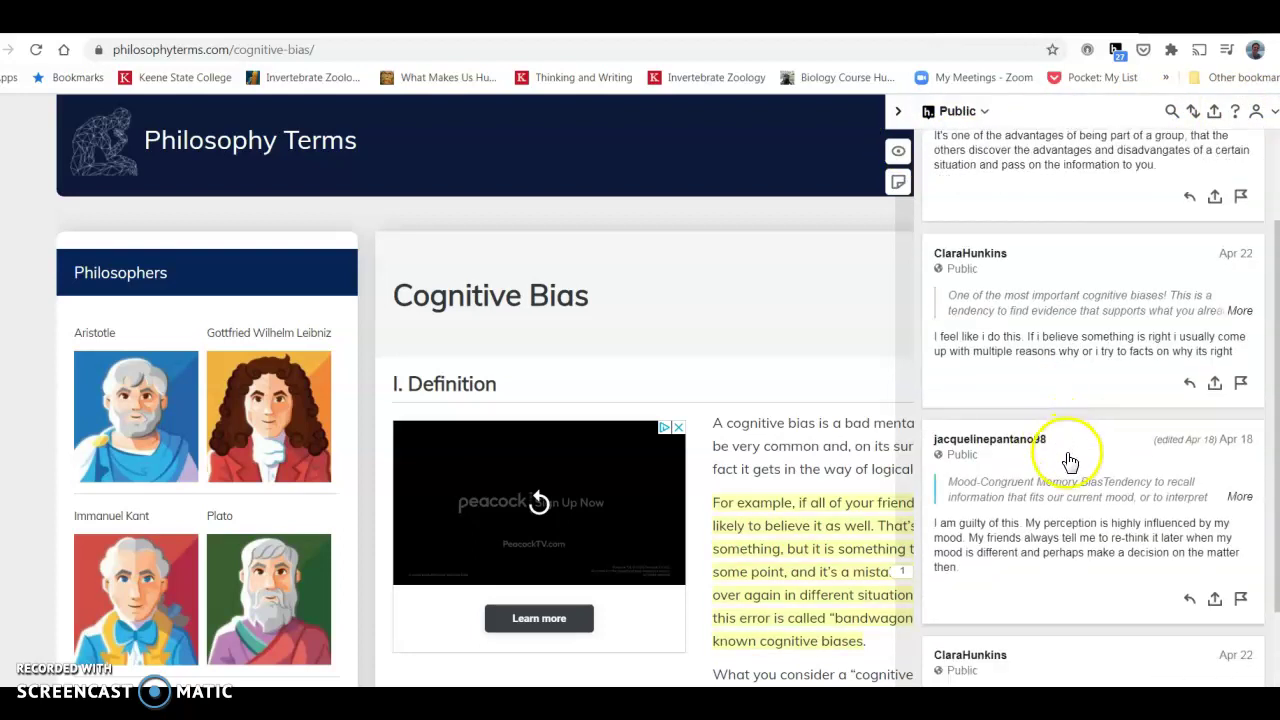
scroll(1063, 457, up, 2)
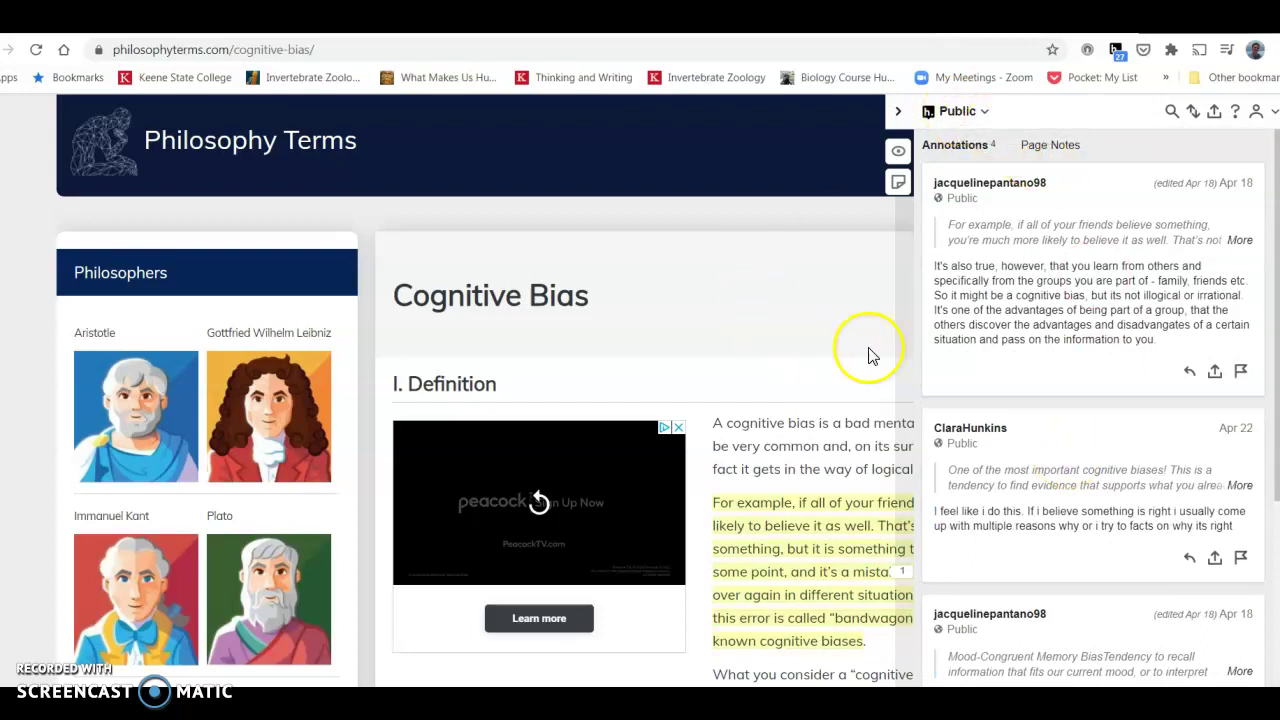
scroll(1028, 374, down, 1)
scroll(1030, 374, up, 1)
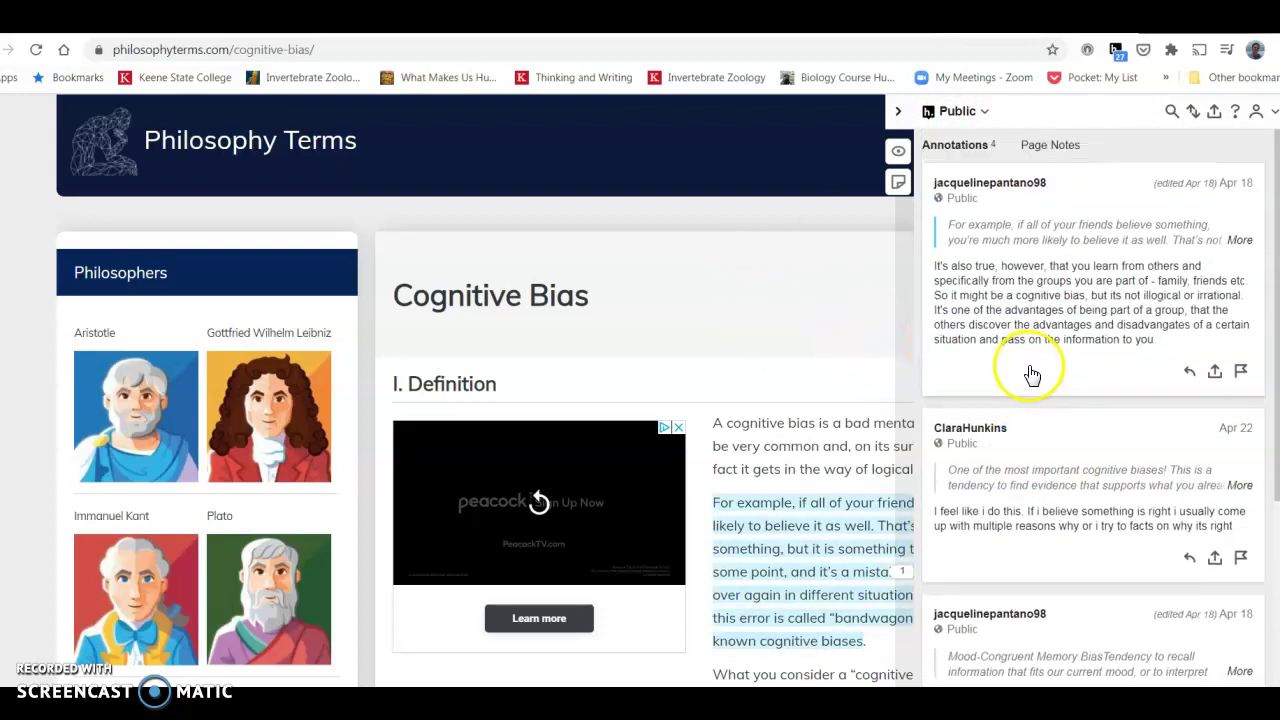
click(766, 367)
scroll(766, 372, down, 3)
scroll(766, 372, down, 2)
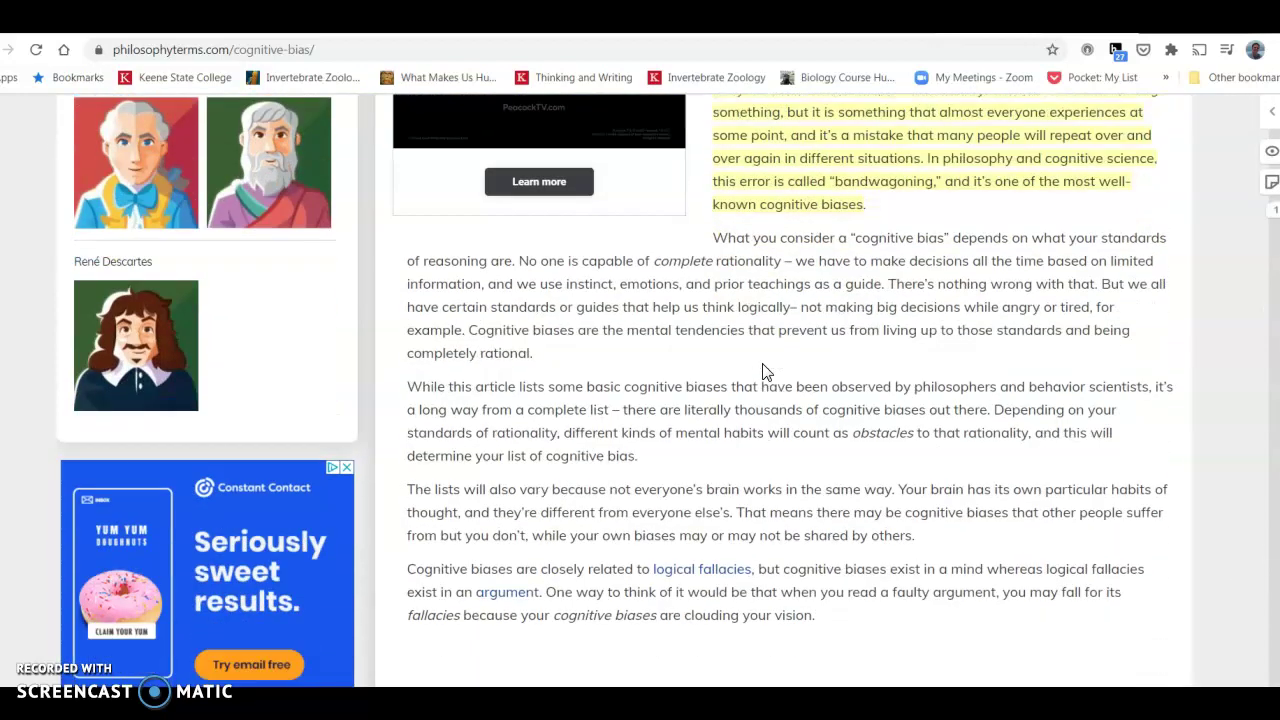
scroll(766, 372, up, 2)
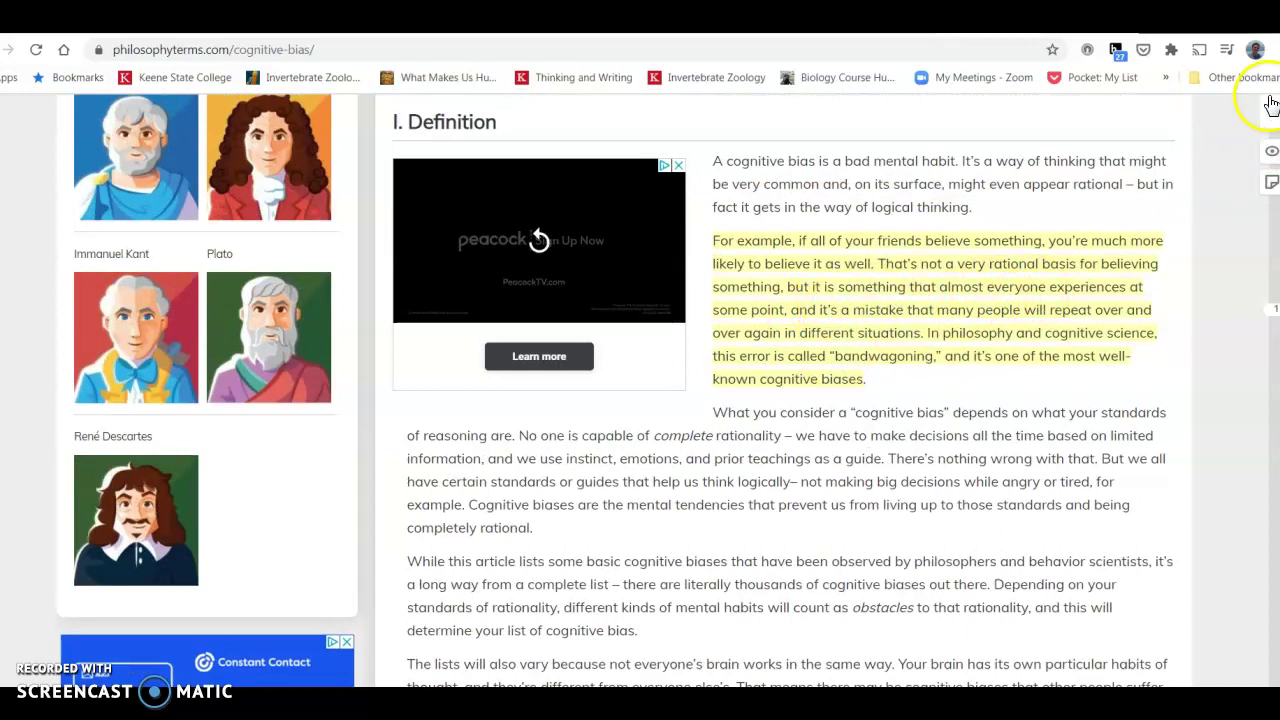
Step: Filter to the bandwagoning passage's annotation, then show all 4 annotations again
click(816, 369)
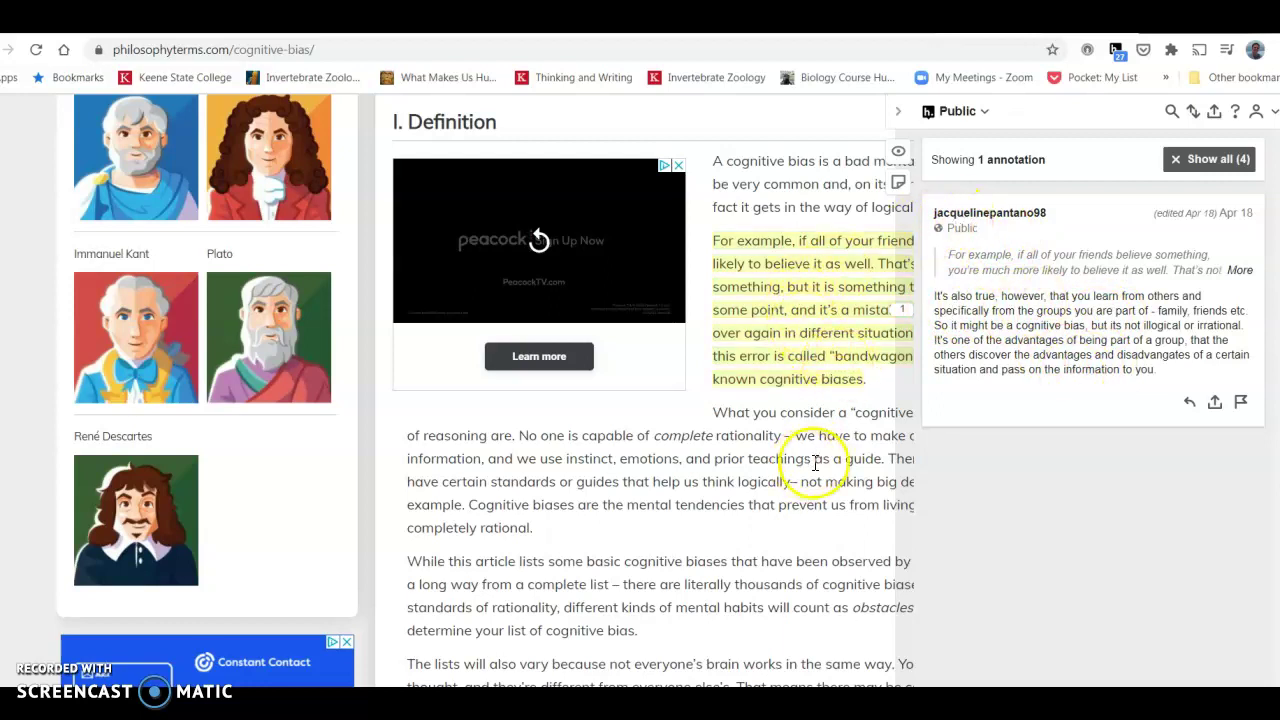
click(1196, 158)
scroll(1057, 418, down, 1)
scroll(1057, 418, down, 2)
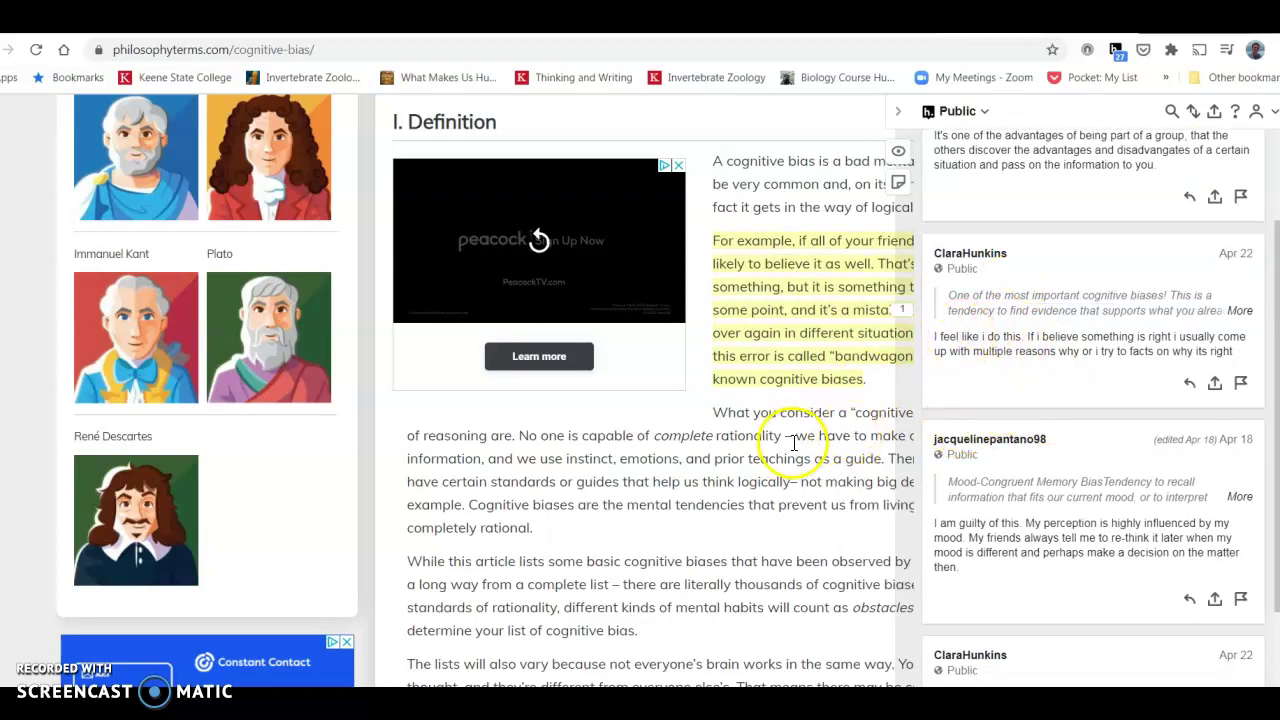
Step: Draft the note 'this is interesting' on the 'While this article lists' passage, then discard it
click(757, 466)
scroll(758, 468, down, 1)
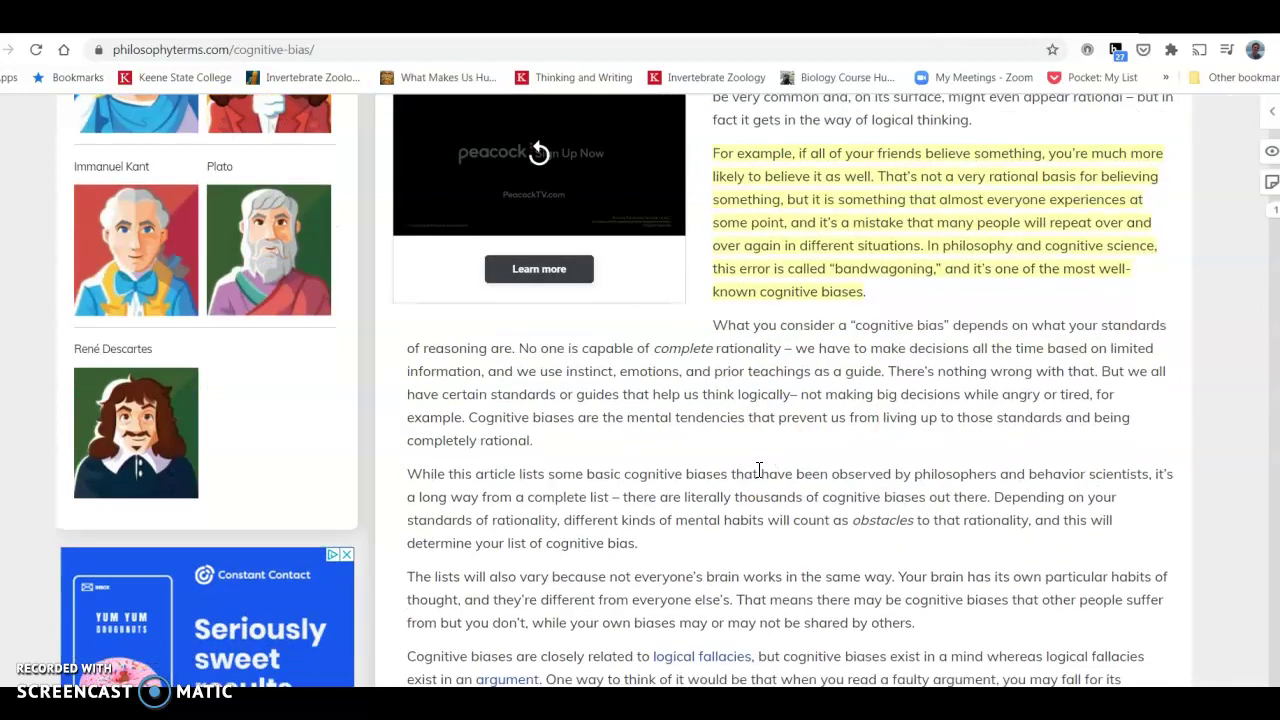
scroll(759, 470, down, 1)
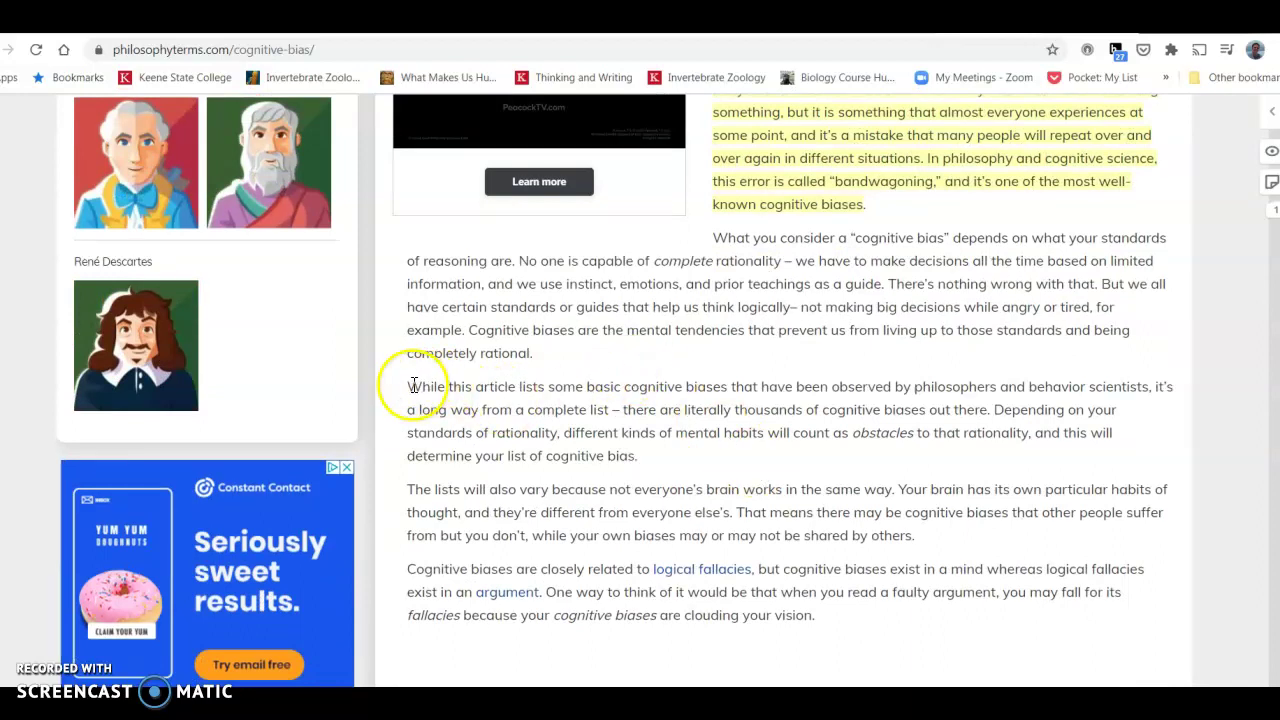
mouse_move(411, 387)
mouse_down()
mouse_move(451, 403)
mouse_move(641, 390)
mouse_move(740, 390)
mouse_move(752, 403)
mouse_up()
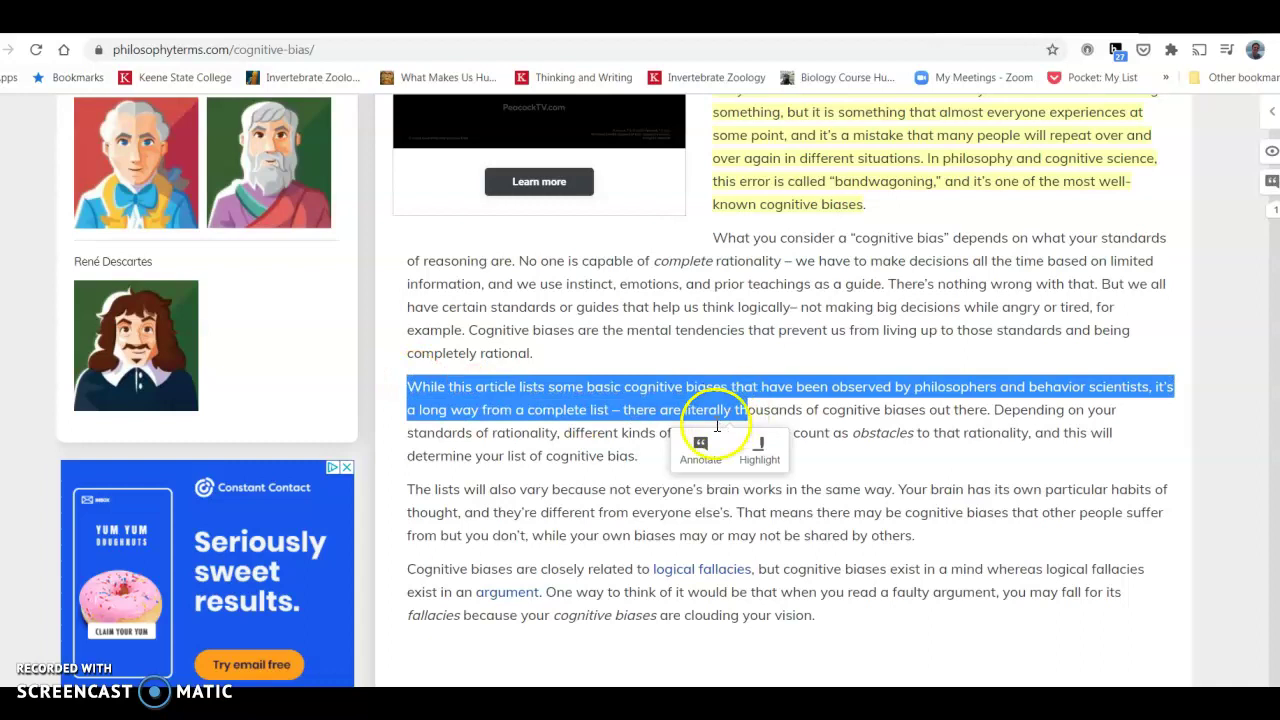
click(718, 468)
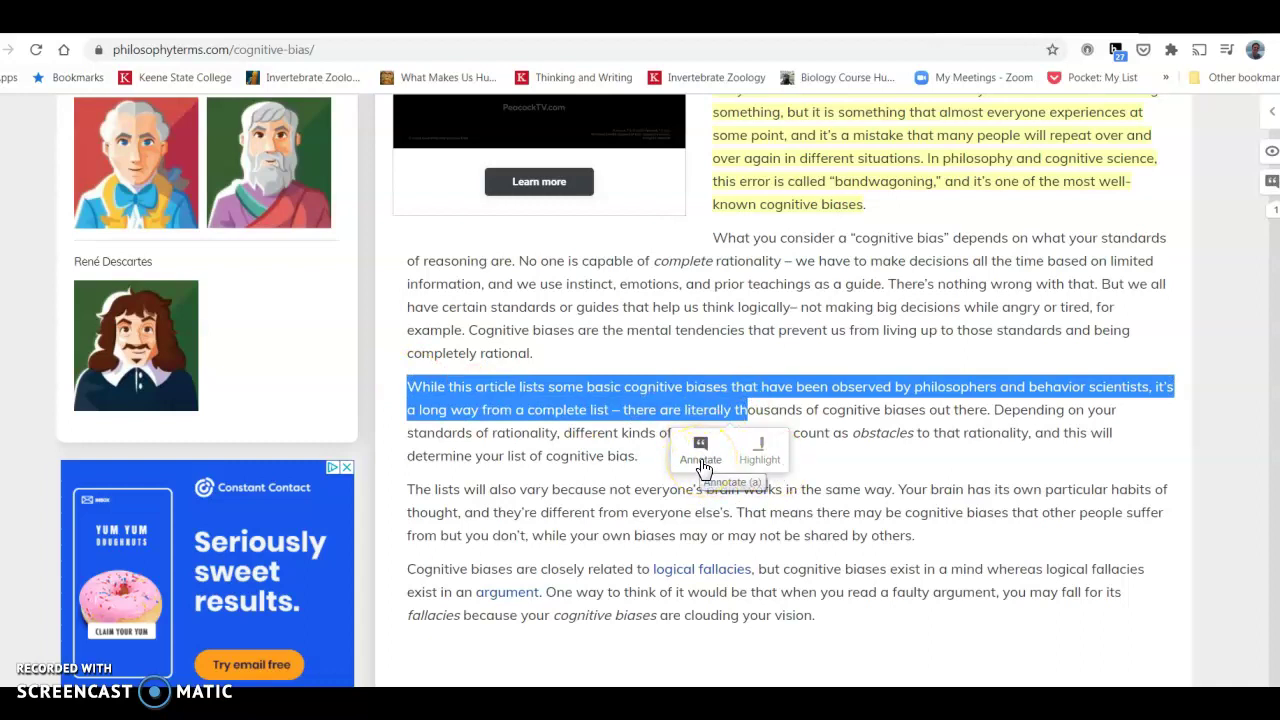
click(703, 466)
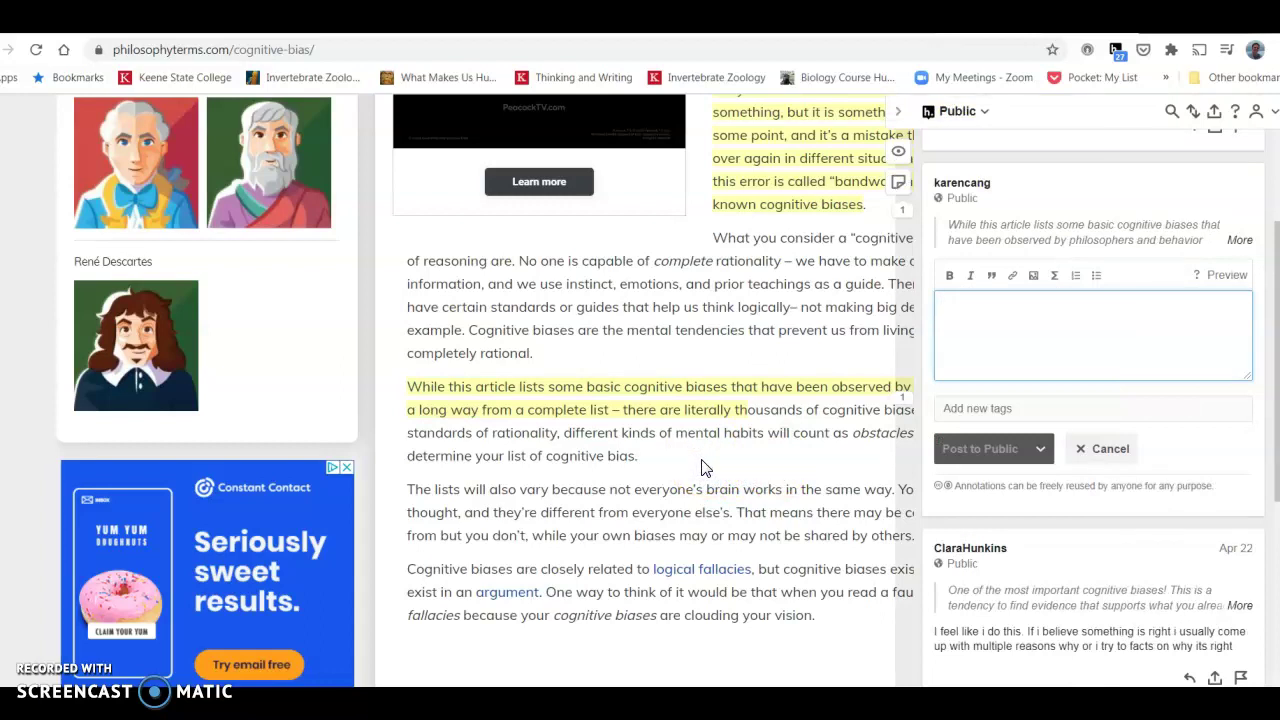
click(963, 245)
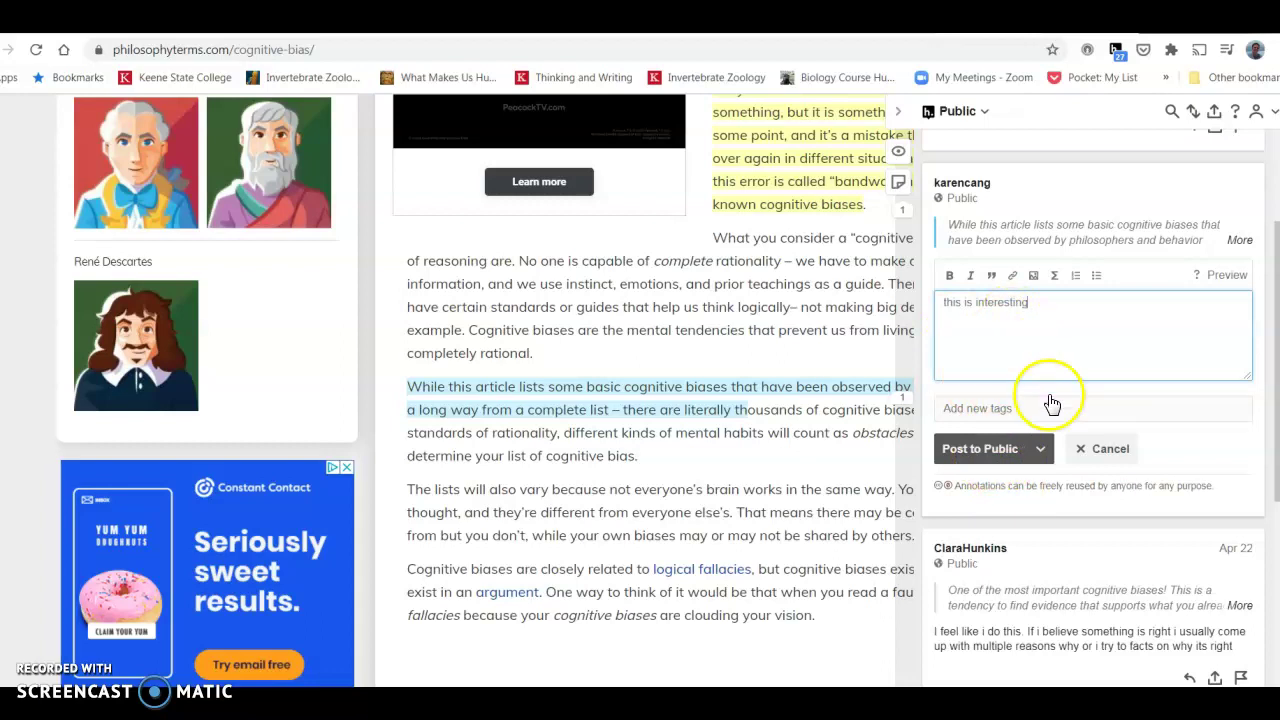
click(1086, 449)
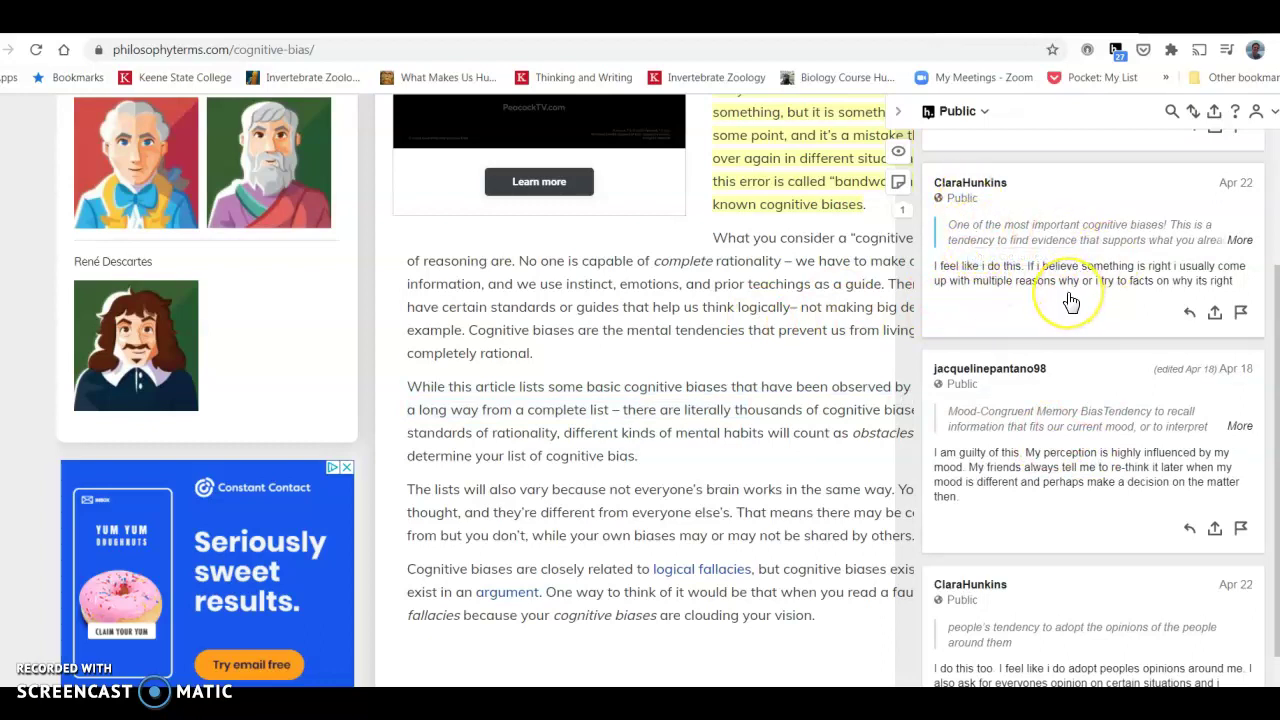
Step: Expand the confirmation-bias annotation's full quote, then start and cancel an empty reply
click(1239, 240)
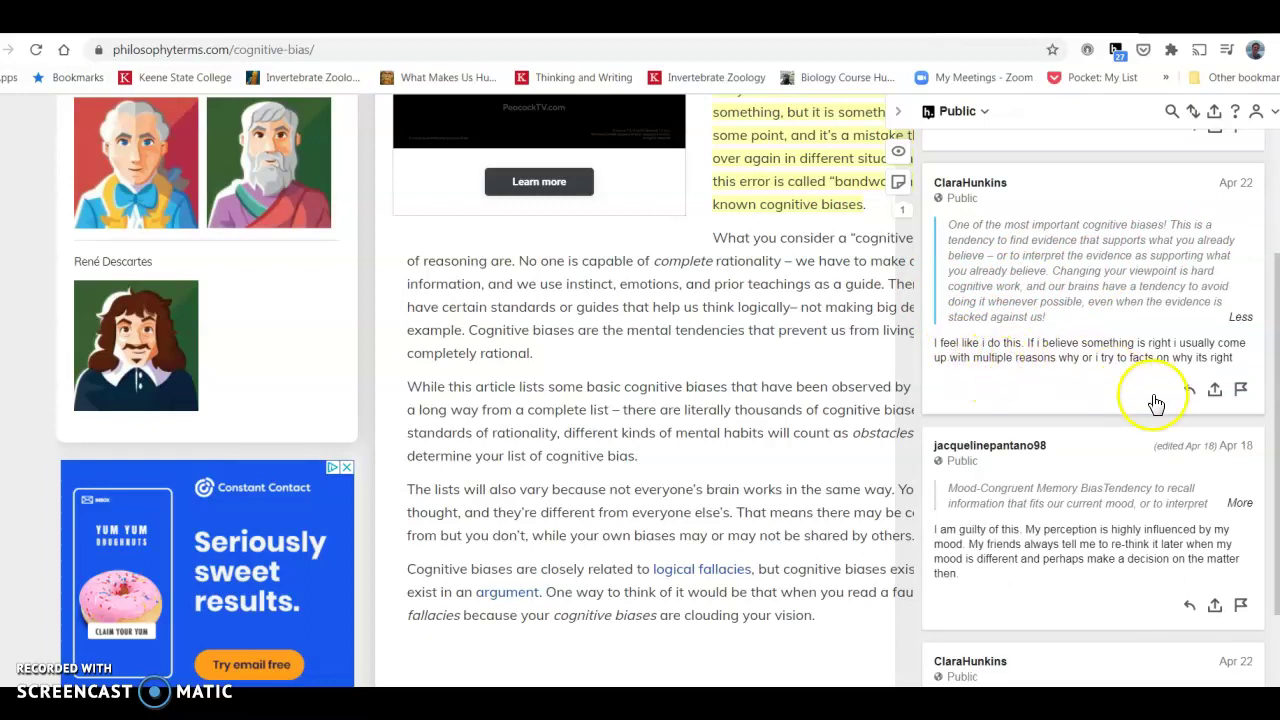
click(1188, 392)
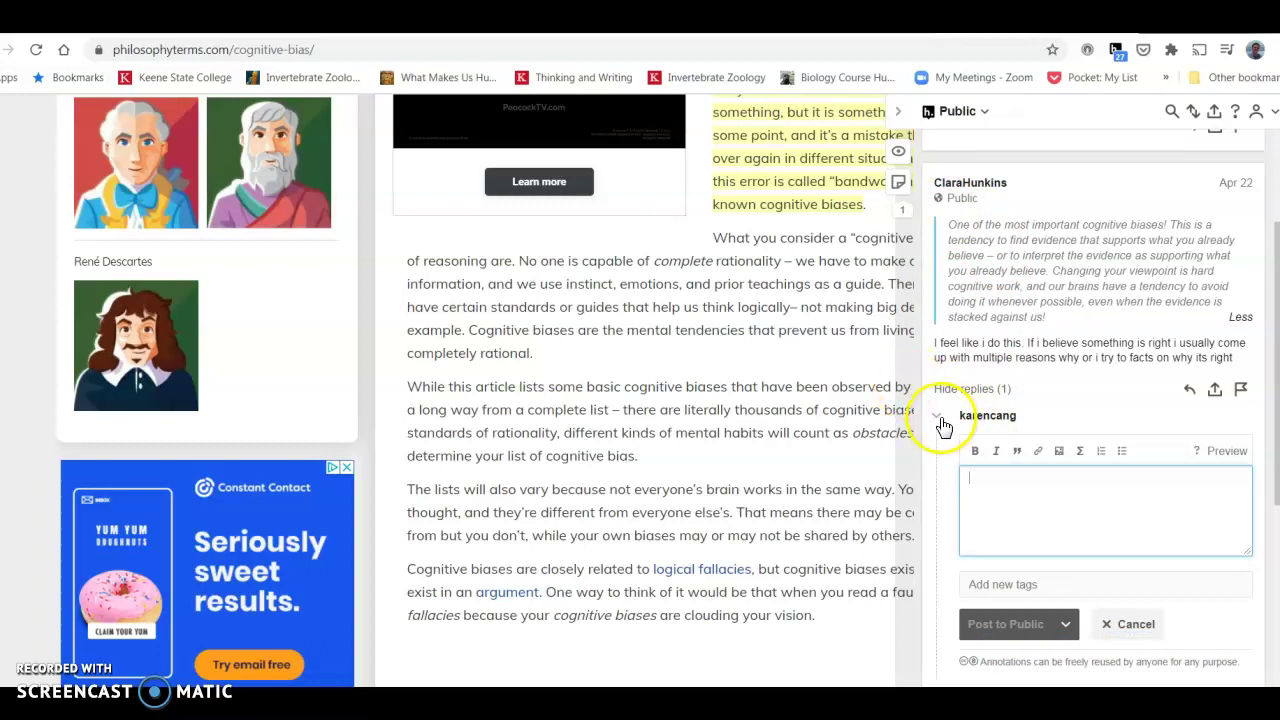
click(1133, 624)
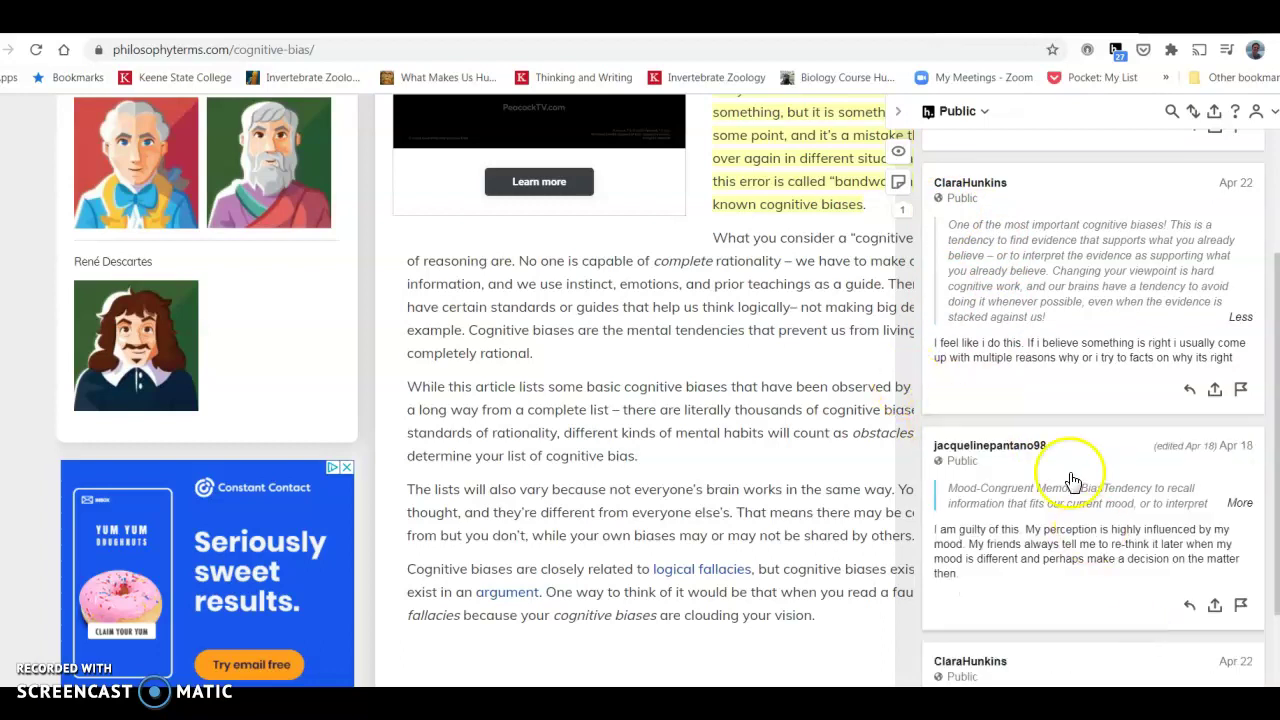
Step: Focus the bandwagoning annotation and its highlight on the page
scroll(1065, 481, down, 2)
scroll(1062, 481, up, 4)
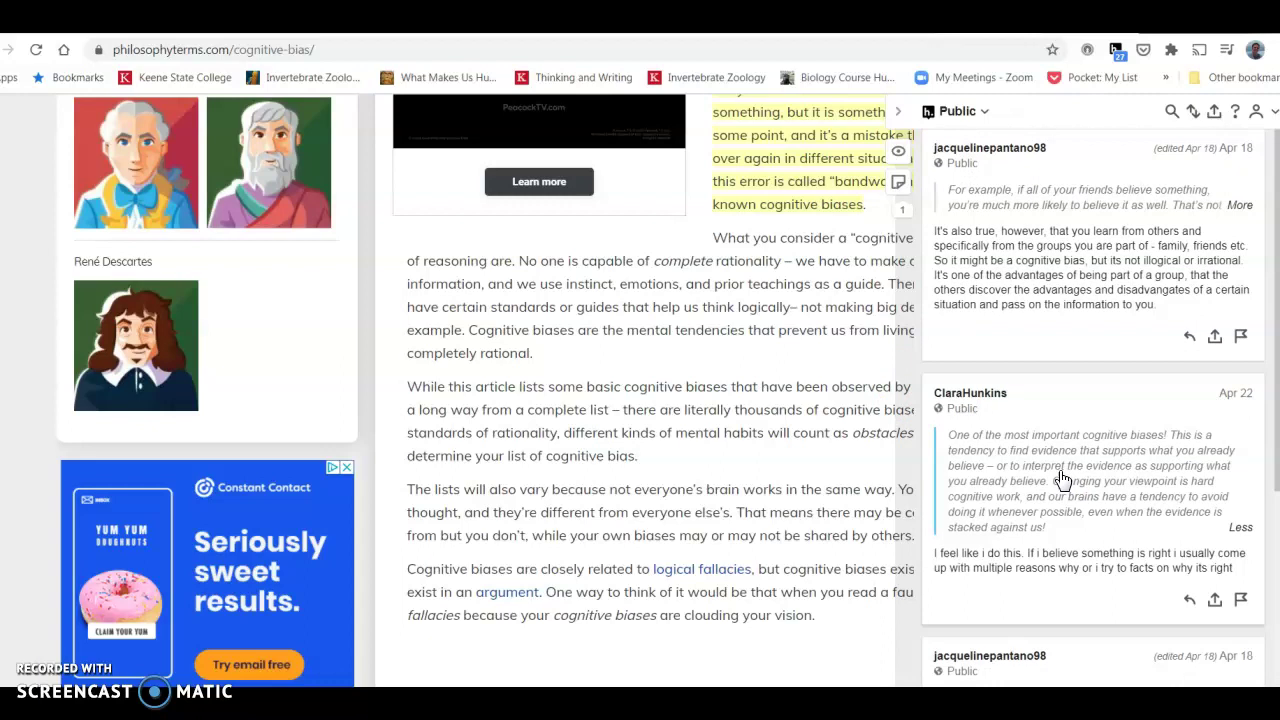
scroll(1063, 481, up, 1)
click(1075, 367)
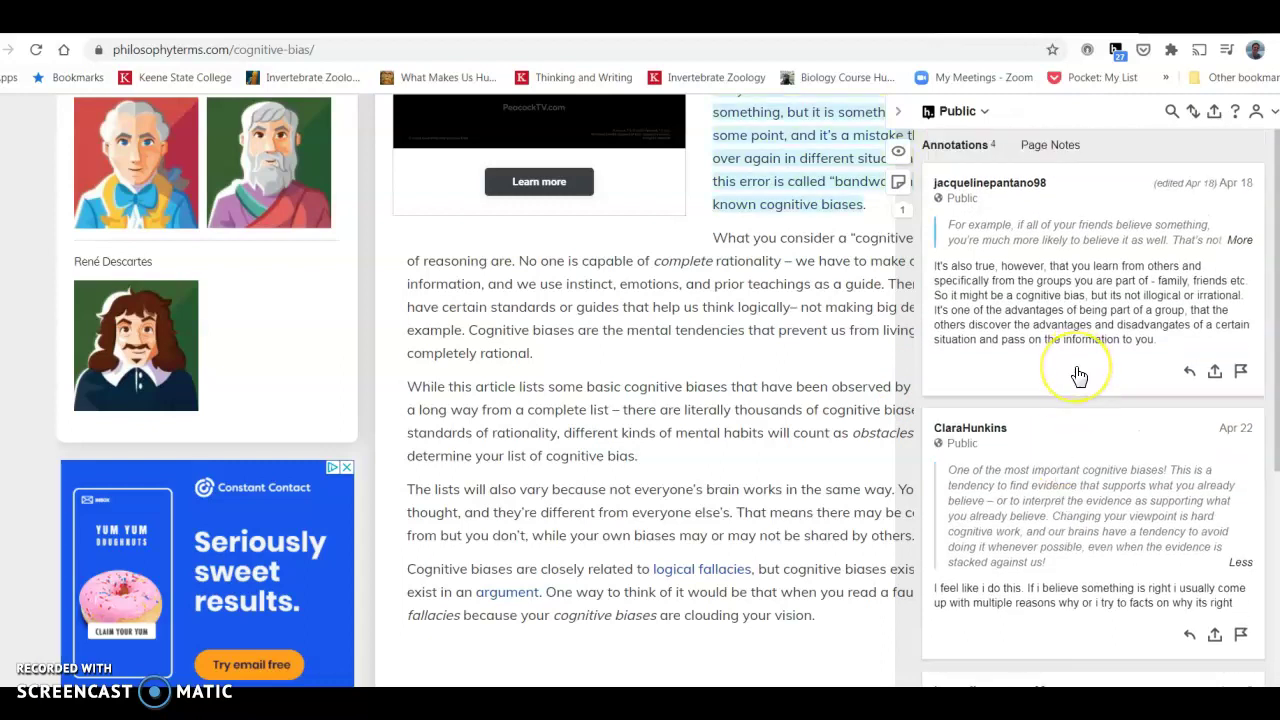
Step: Collapse the sidebar and turn the page's annotation highlights off and back on
click(900, 115)
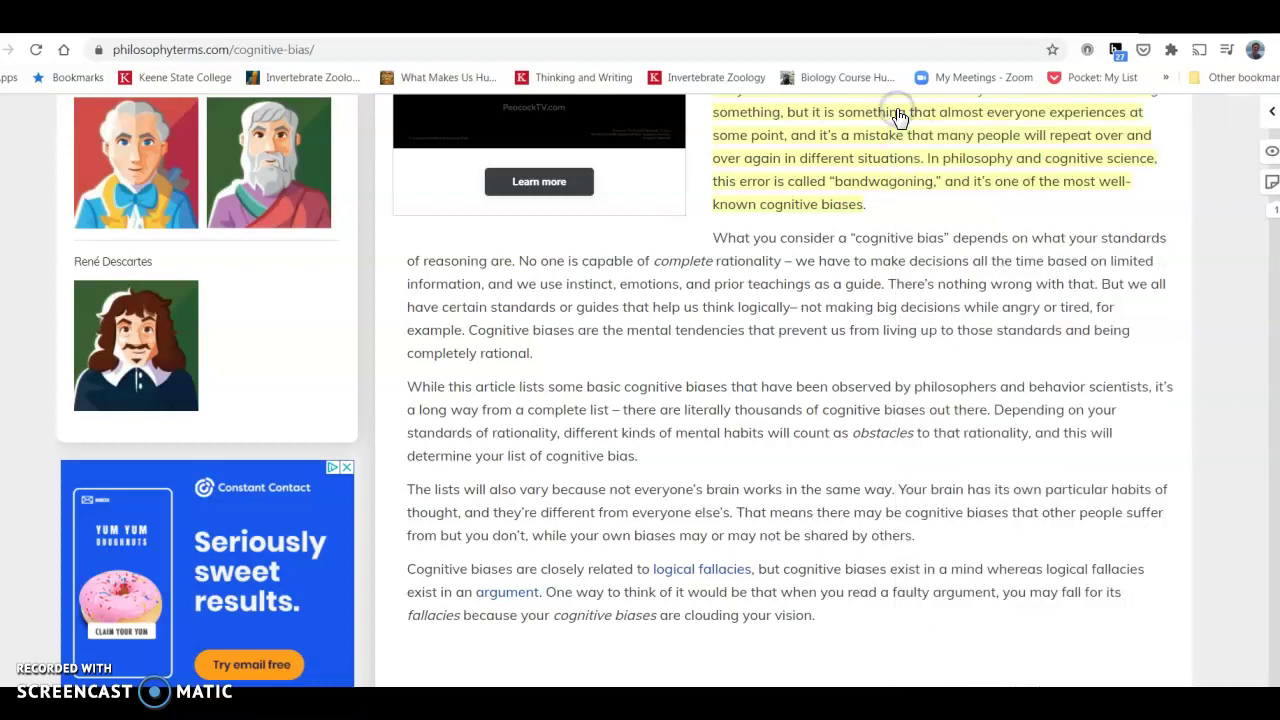
click(1271, 154)
click(1271, 152)
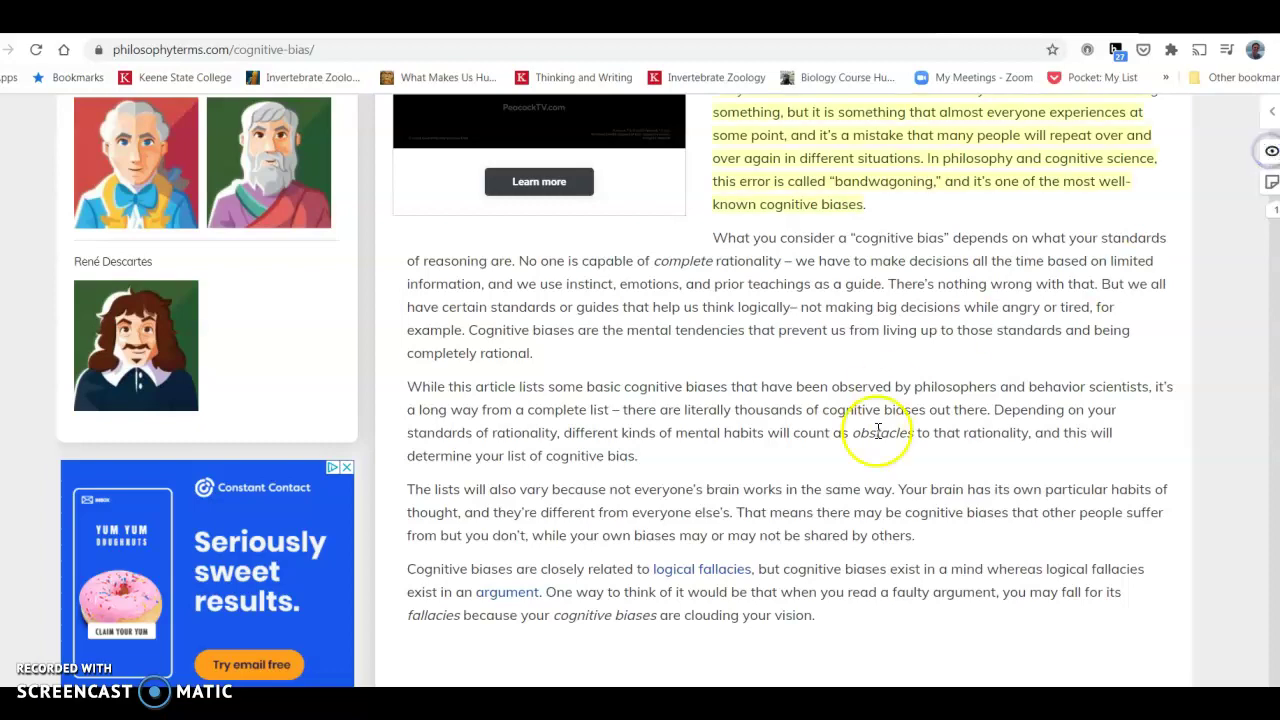
scroll(880, 410, up, 3)
scroll(877, 406, down, 15)
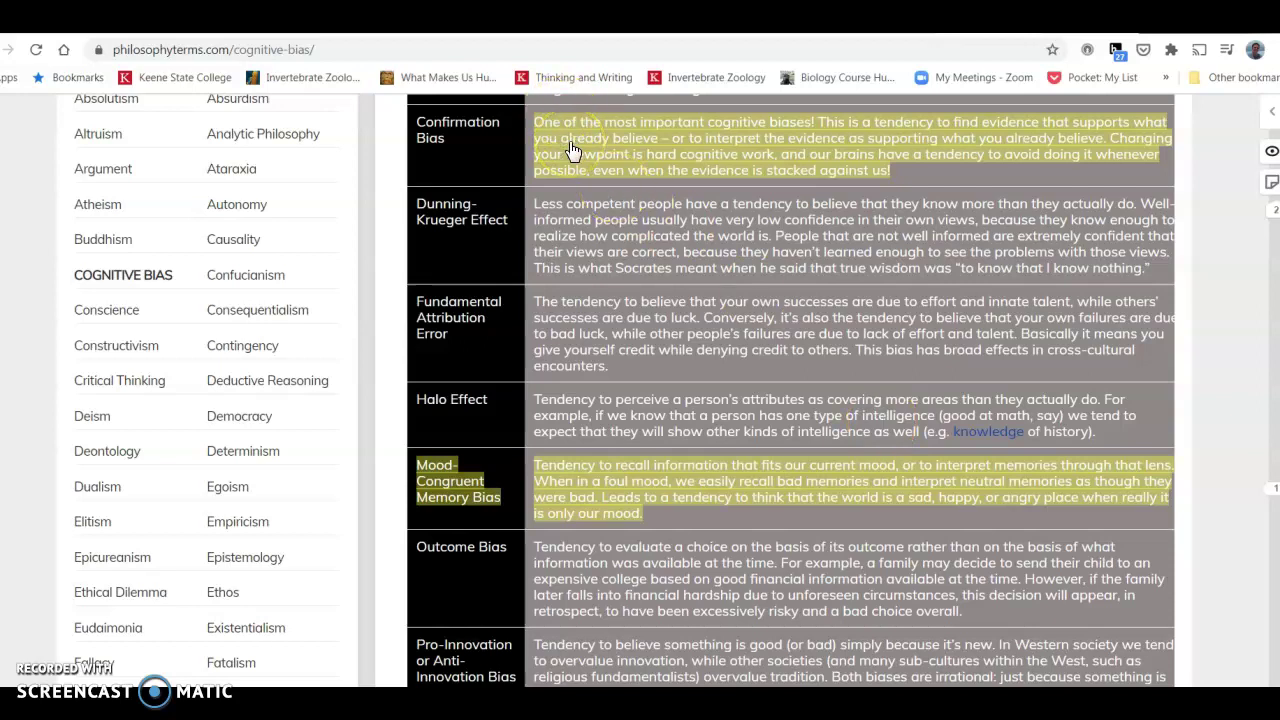
Step: View the annotations on the Confirmation Bias and Mood-Congruent Memory Bias table rows
click(571, 150)
click(588, 511)
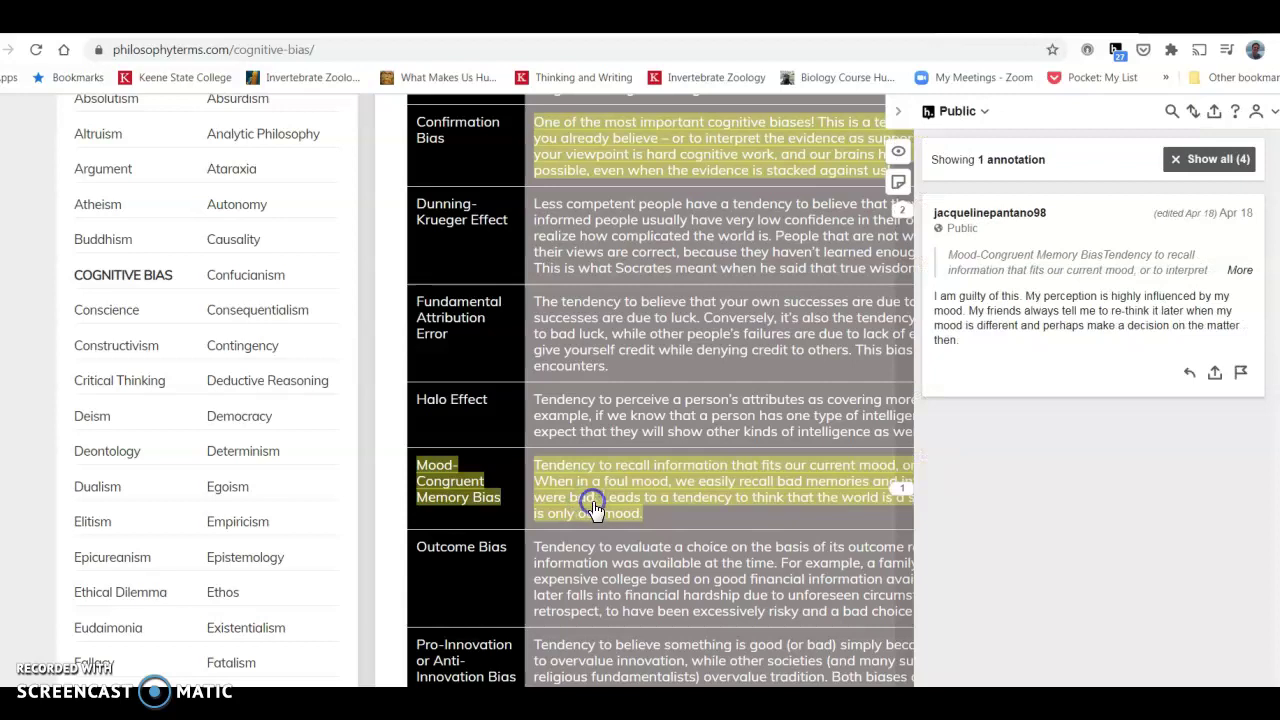
scroll(593, 508, down, 1)
scroll(612, 503, up, 3)
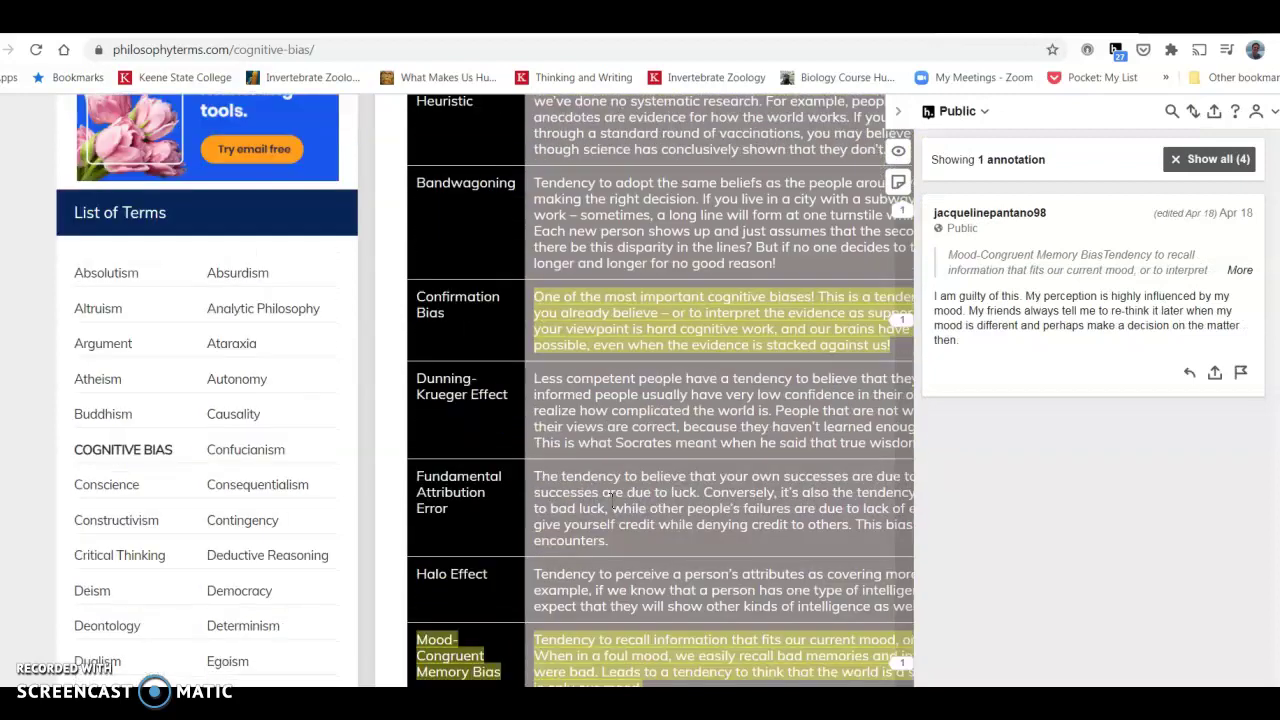
Step: Close the sidebar and return to the article's Definition section with the bandwagoning highlight
click(901, 114)
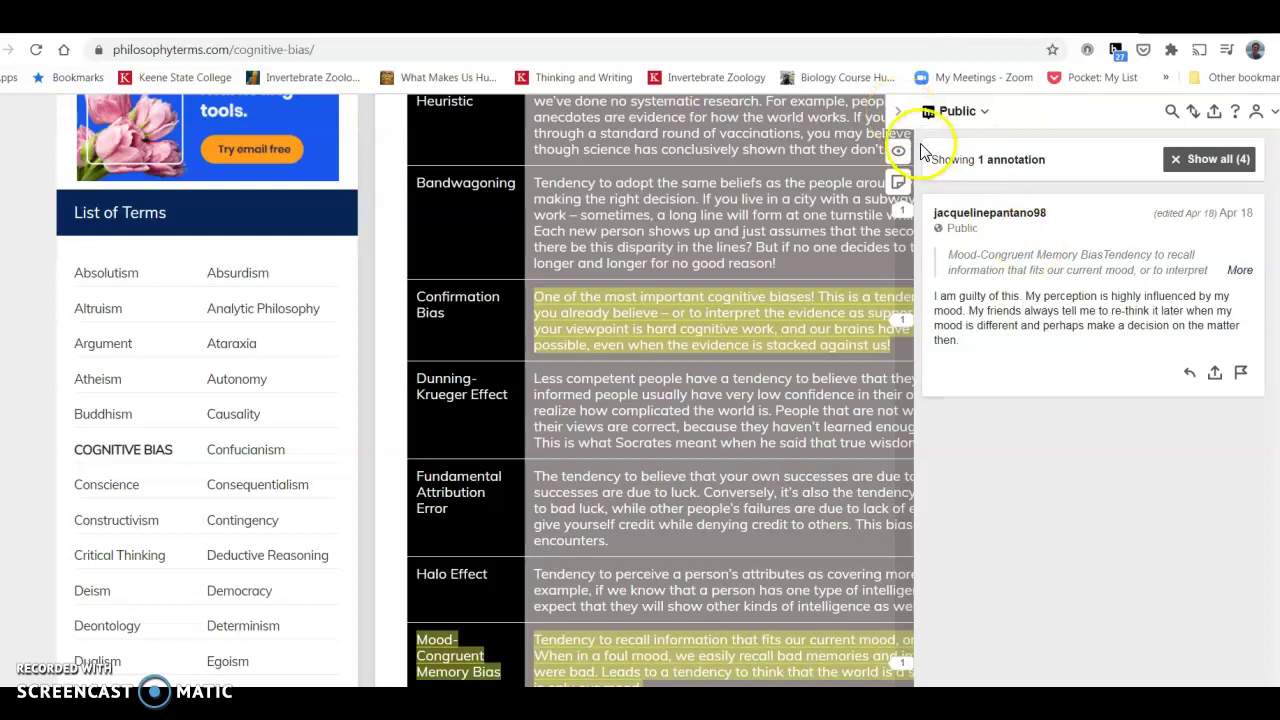
click(901, 114)
scroll(901, 200, up, 6)
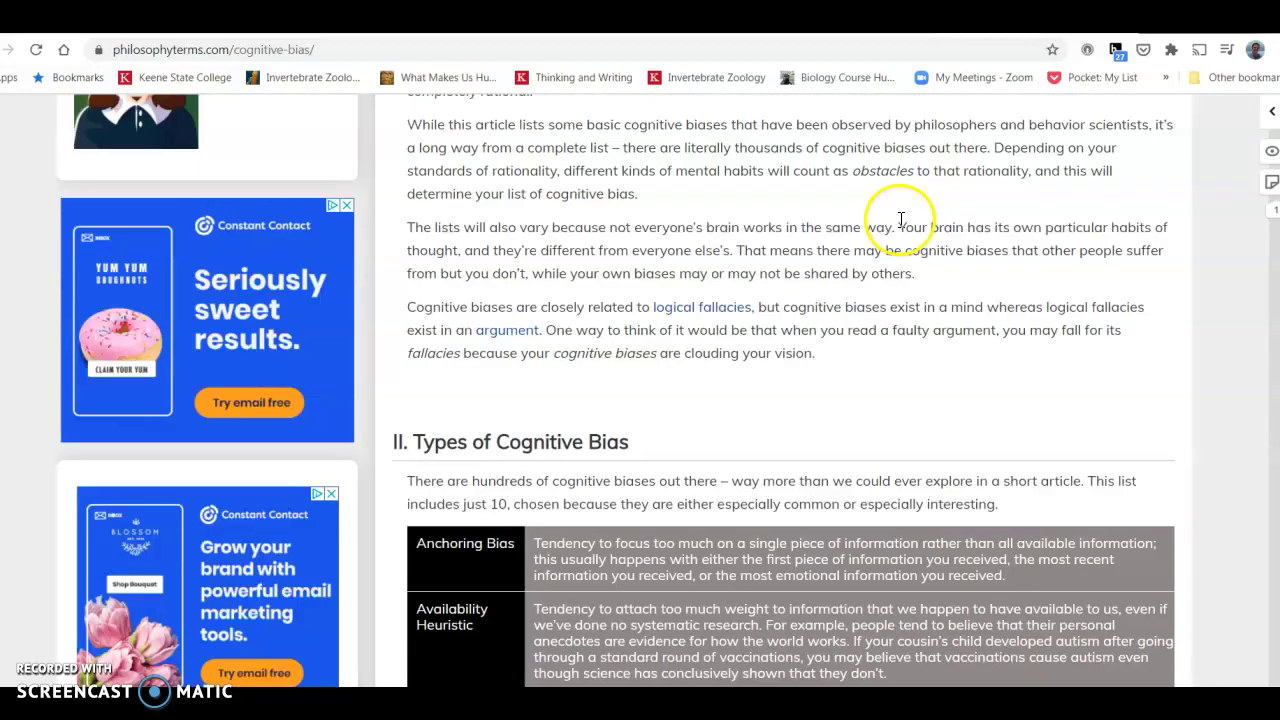
scroll(895, 240, up, 7)
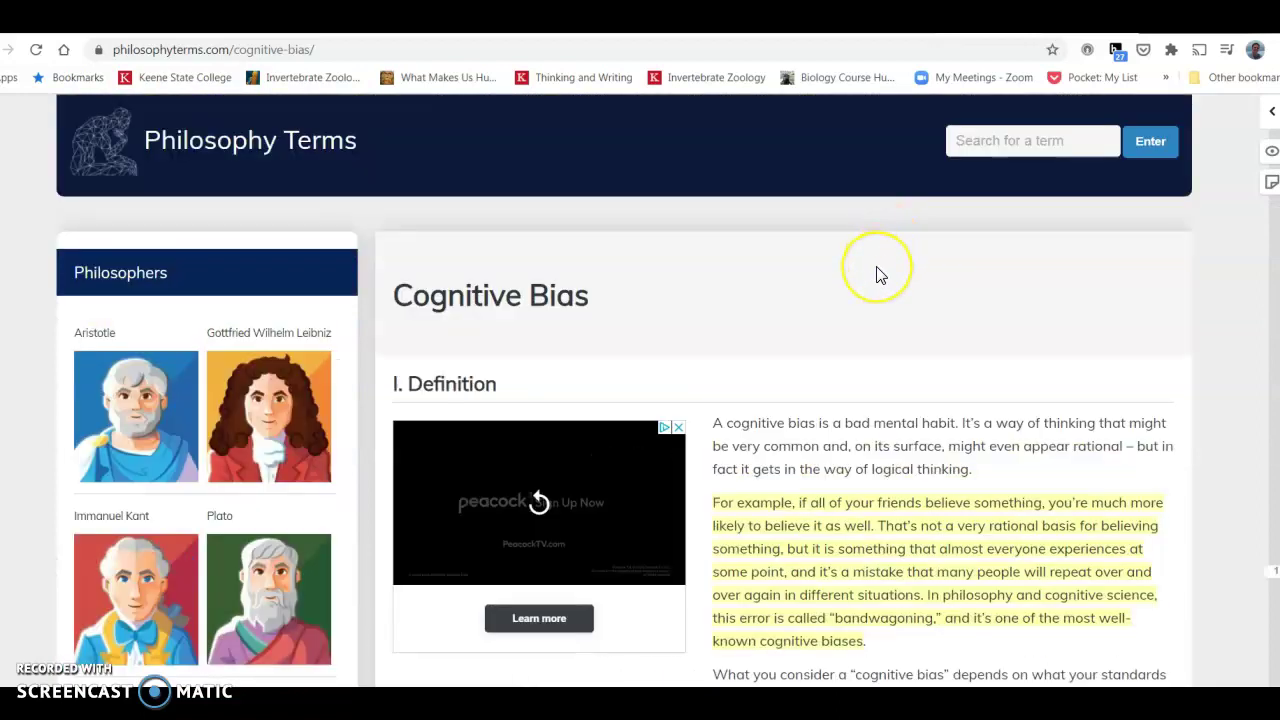
scroll(878, 272, down, 1)
click(887, 250)
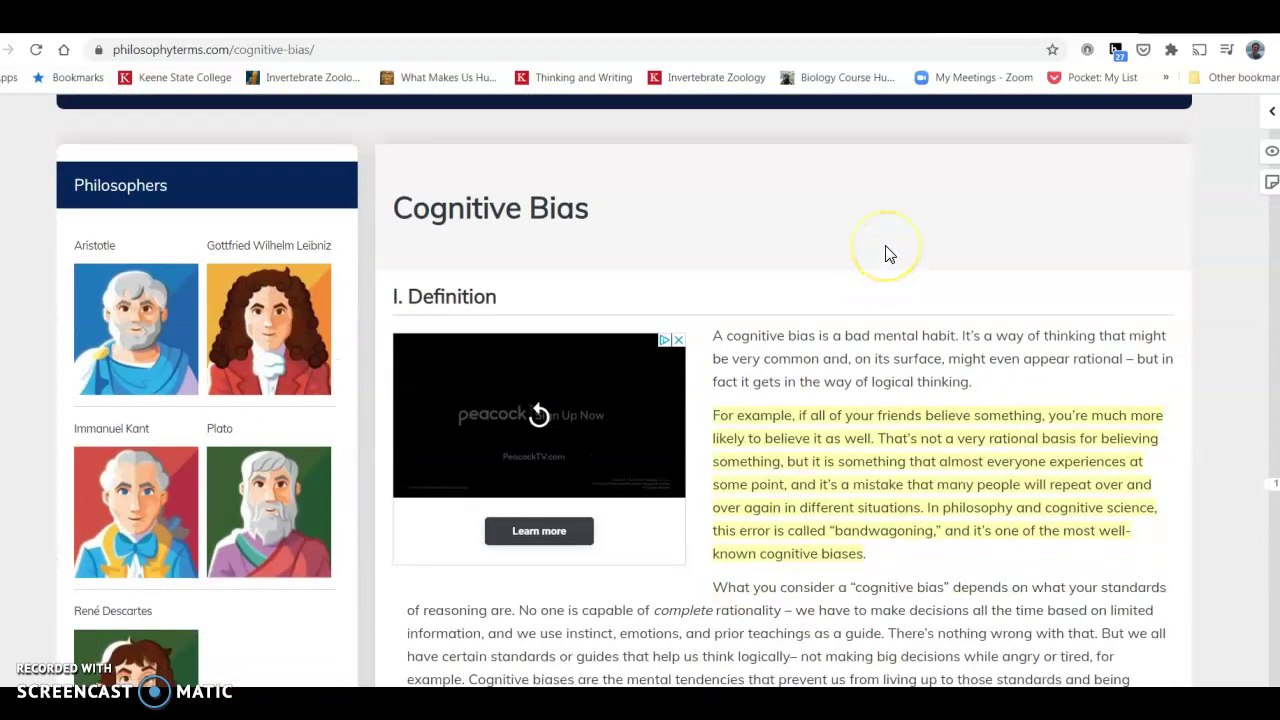
scroll(887, 254, down, 1)
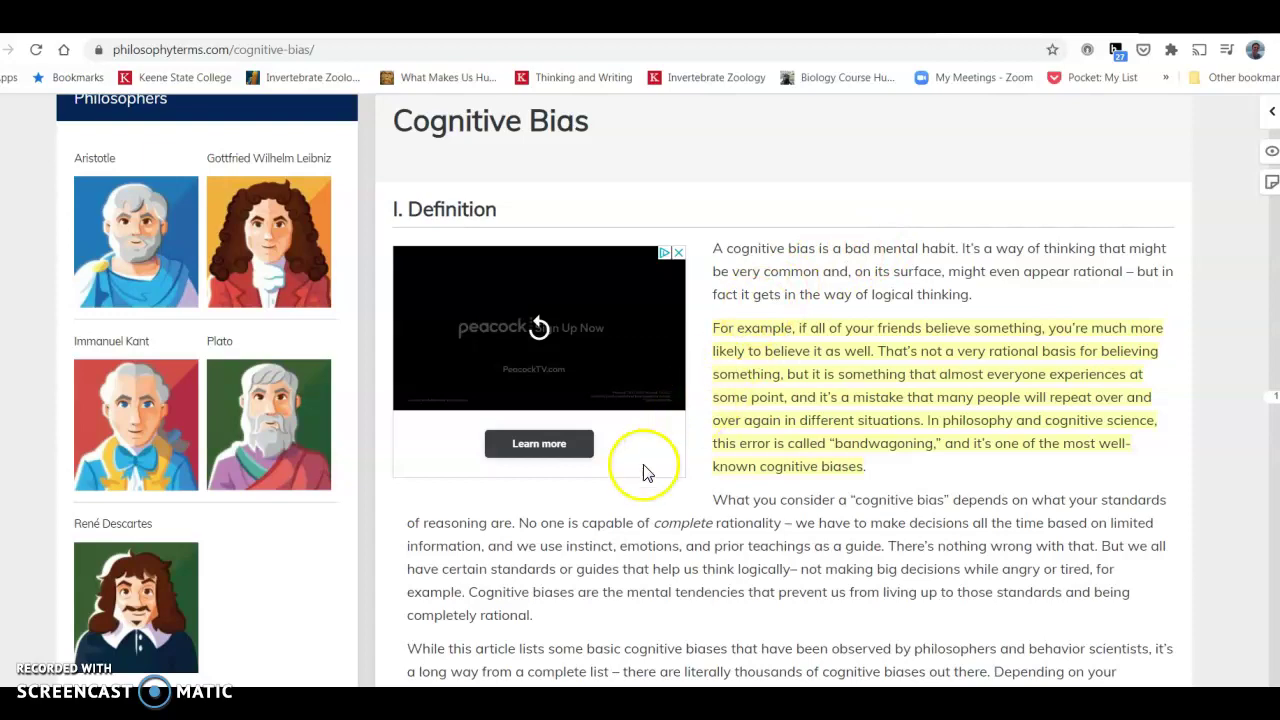